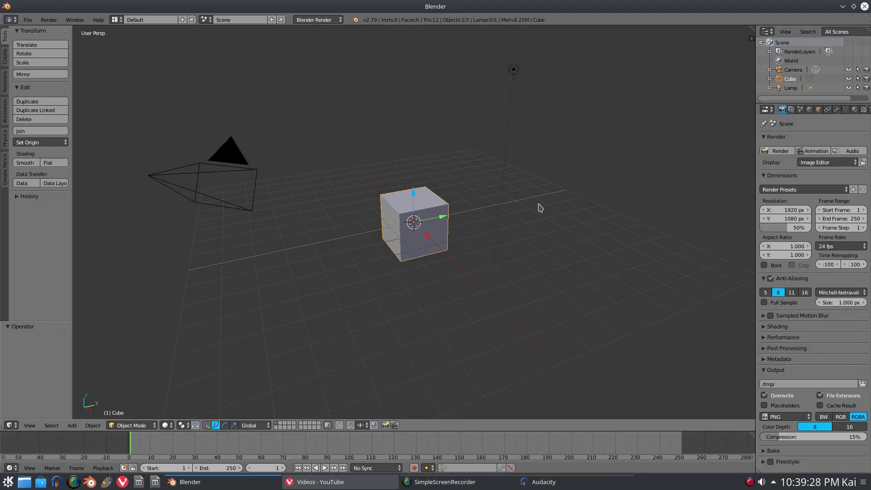
- Raise the default cube along the Z axis
key(g)
key(z)
click(502, 185)
middle_drag(502, 185, 436, 243)
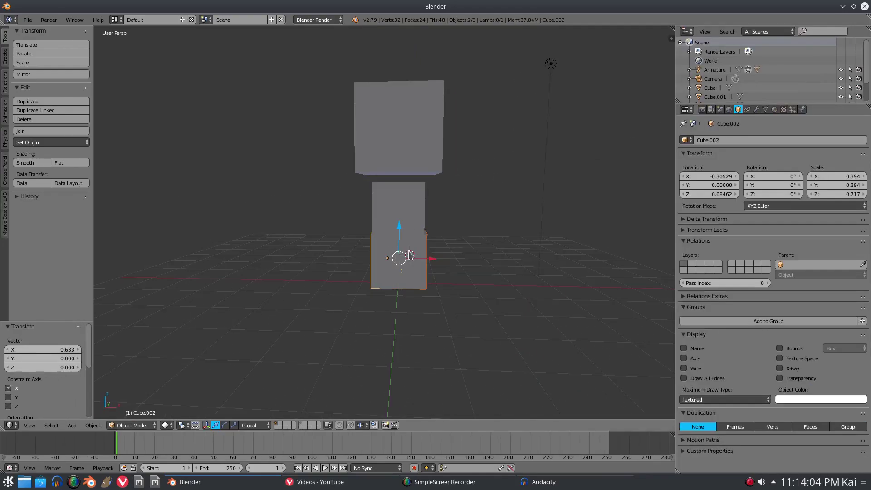
- Scale the leg cube by about 0.779 along X and place a duplicate beside it along X as the second leg
key(s)
key(x)
click(454, 254)
key(shift+d)
key(x)
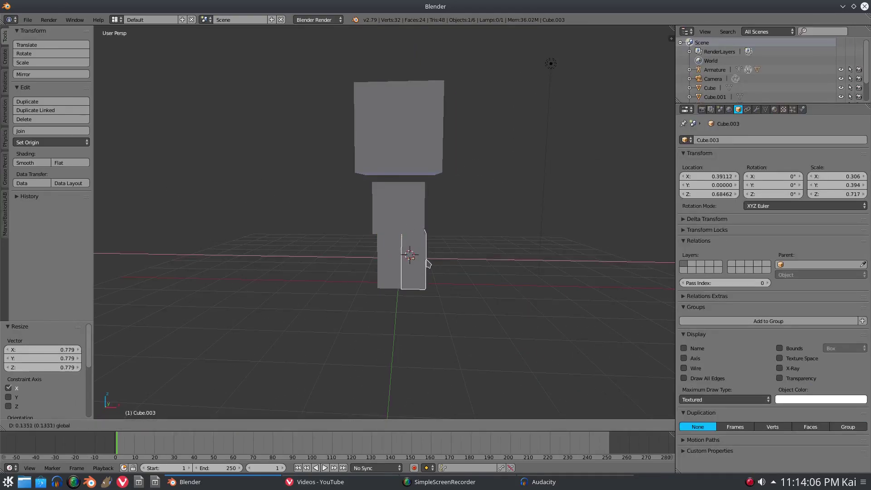
click(427, 264)
- Shift the original leg slightly along X to line its outer side up with the torso
right_click(394, 260)
key(g)
key(x)
click(408, 262)
- Duplicate the leg about 0.618 outward in negative X and raise the copy about 1.29 along Z as an arm beside the torso
key(shift+d)
key(x)
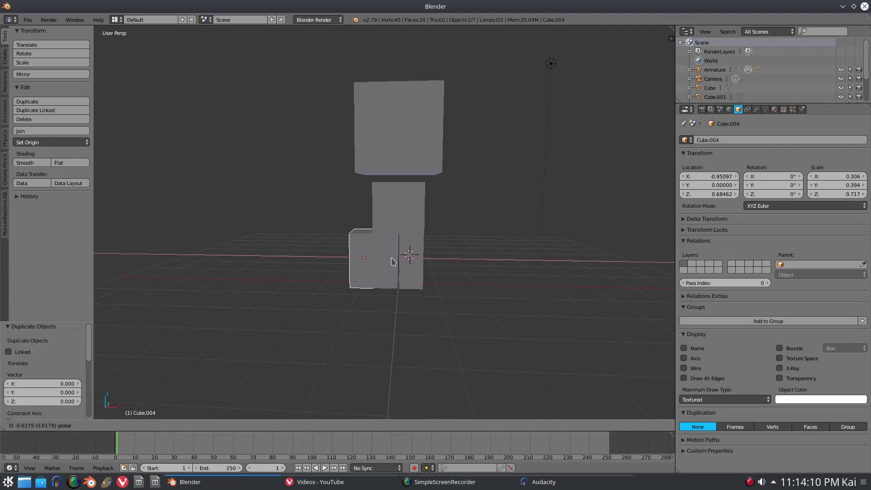
click(392, 261)
key(g)
key(z)
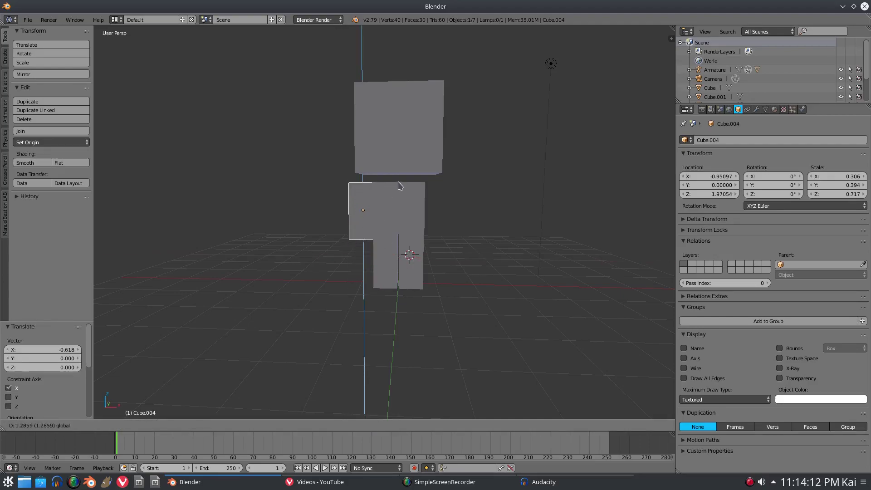
click(400, 186)
- Duplicate the arm and move the copy along X to about 0.96, on the other side of the torso
key(shift+d)
key(Escape)
key(g)
key(x)
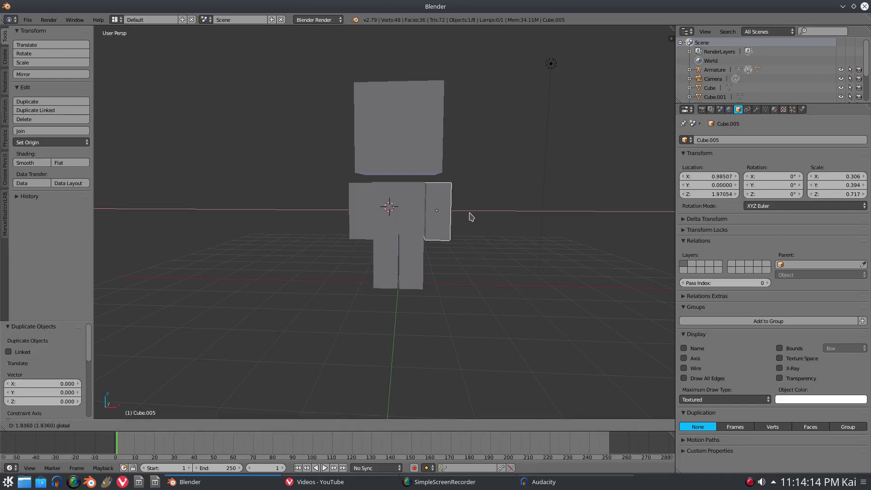
drag(469, 213, 469, 214)
- Lower the head cube 0.239 along Z onto the torso
right_click(412, 161)
middle_drag(416, 162, 454, 166)
drag(325, 118, 339, 132)
middle_drag(450, 210, 448, 275)
scroll(524, 233, down, 3)
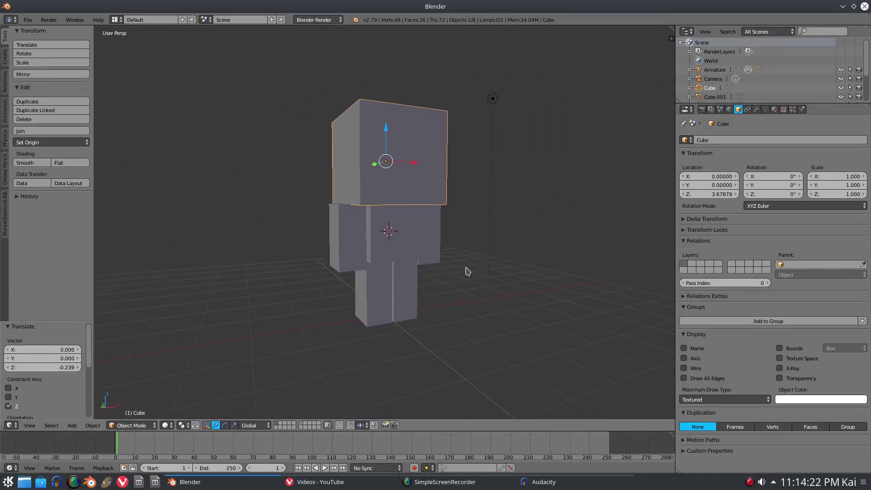
- Reset the 3D cursor to the world origin and show the character in front orthographic view
key(shift+c)
key(KP_1)
scroll(381, 295, up, 1)
key(KP_5)
scroll(359, 301, up, 1)
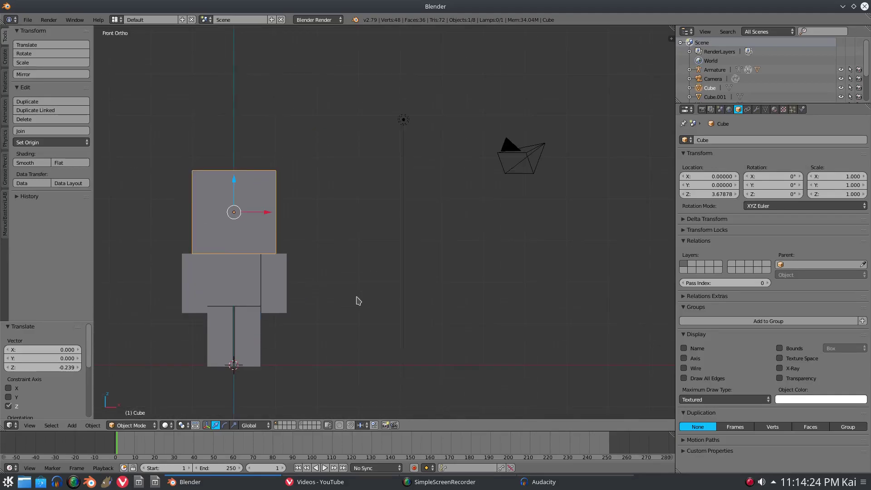
- Nudge both legs up along Z, the +X leg by 0.029, and try adjusting the +X arm's height
shift+middle_drag(358, 301, 436, 274)
scroll(436, 274, up, 5)
right_click(331, 338)
key(g)
key(z)
click(331, 335)
right_click(370, 334)
key(g)
key(z)
click(370, 332)
right_click(467, 257)
key(g)
key(z)
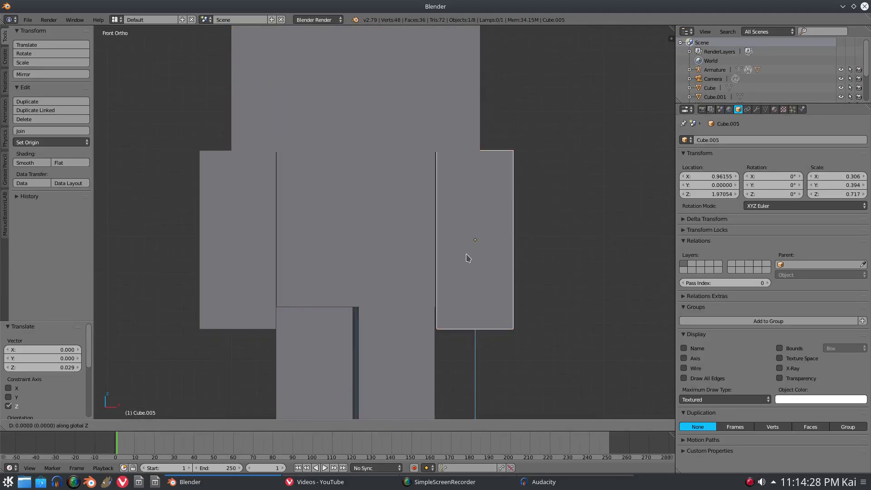
click(468, 258)
- Add a single-bone armature at the world origin and enable its X-Ray display
scroll(459, 268, down, 4)
key(shift+a)
mouse_move(443, 265)
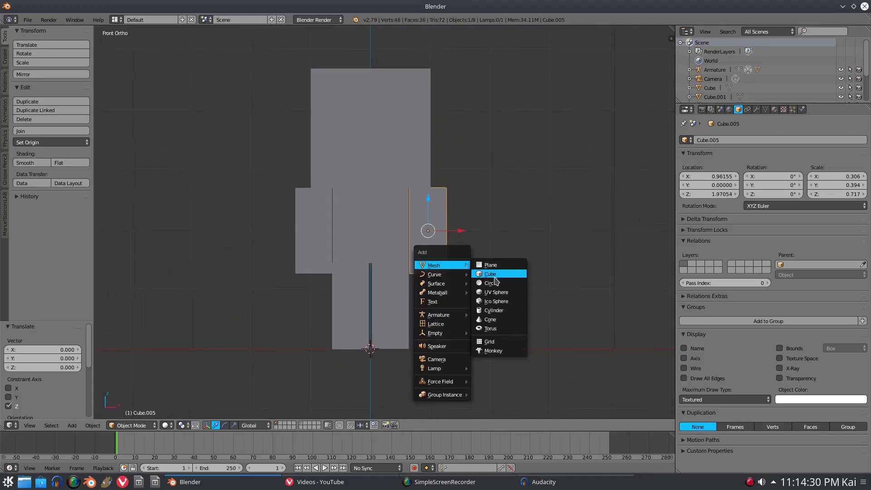
mouse_move(439, 315)
click(482, 314)
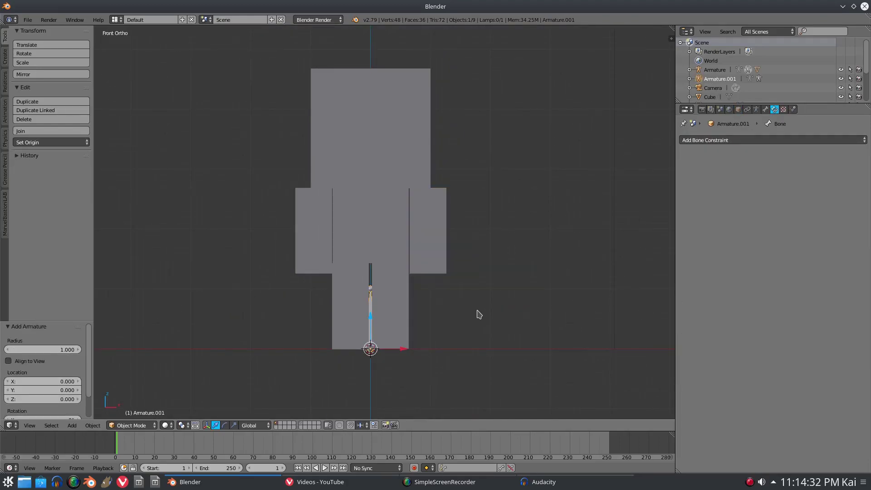
click(757, 110)
click(787, 269)
- Raise the armature about 1.34 along Z into the torso and lift the bone's tip 0.289 in Edit Mode
key(g)
key(z)
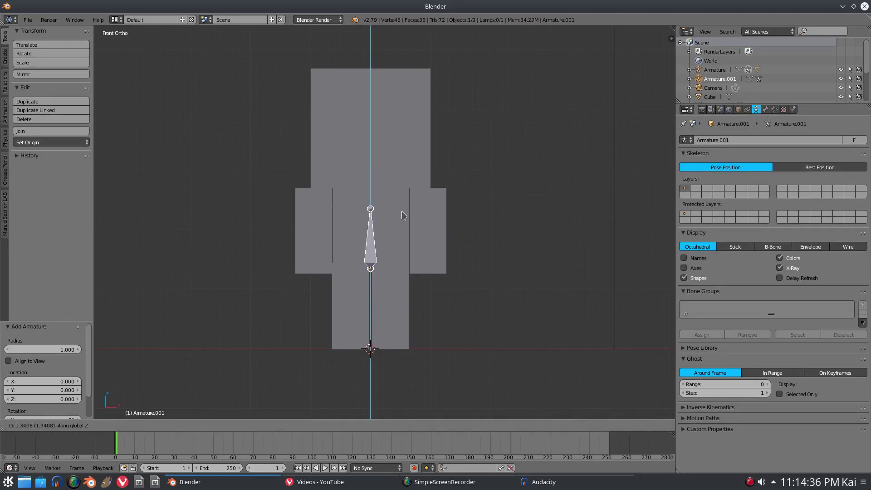
click(399, 217)
scroll(382, 219, up, 3)
key(Tab)
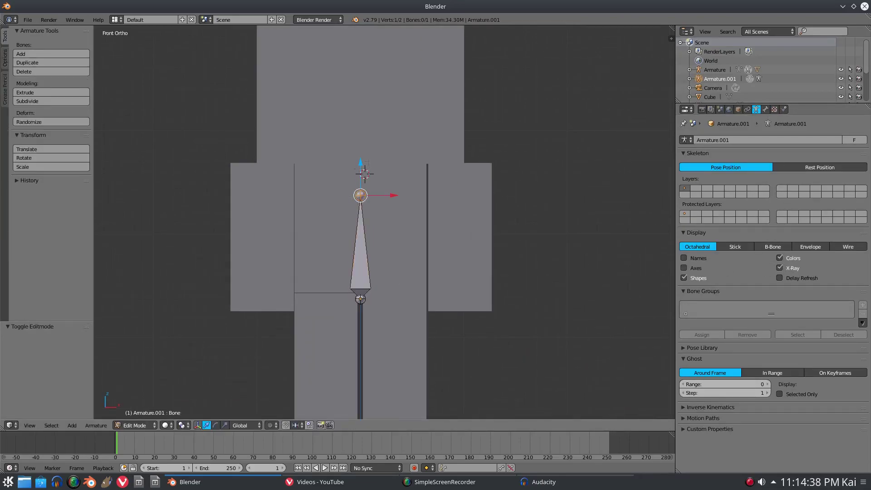
key(g)
key(z)
click(390, 136)
- Extrude a head bone 2.018 up along Z and raise the base of the torso bone slightly
scroll(395, 137, down, 4)
key(e)
key(z)
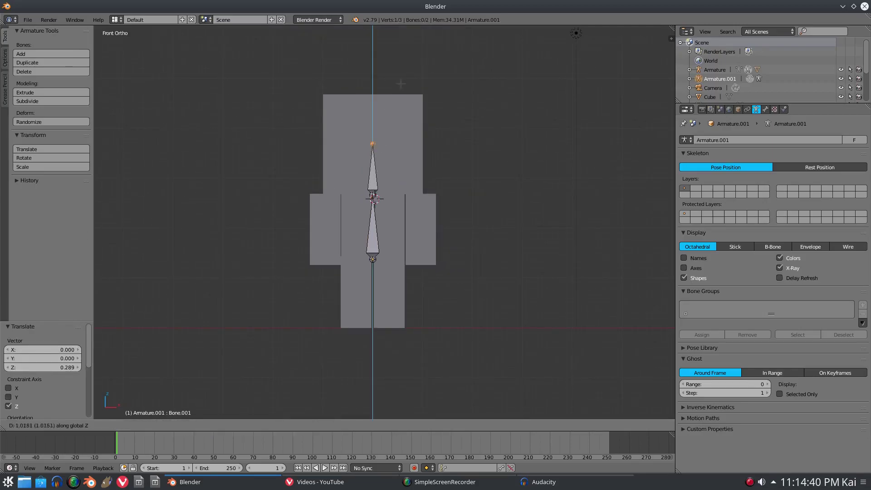
click(399, 91)
scroll(398, 90, up, 3)
right_click(365, 286)
key(g)
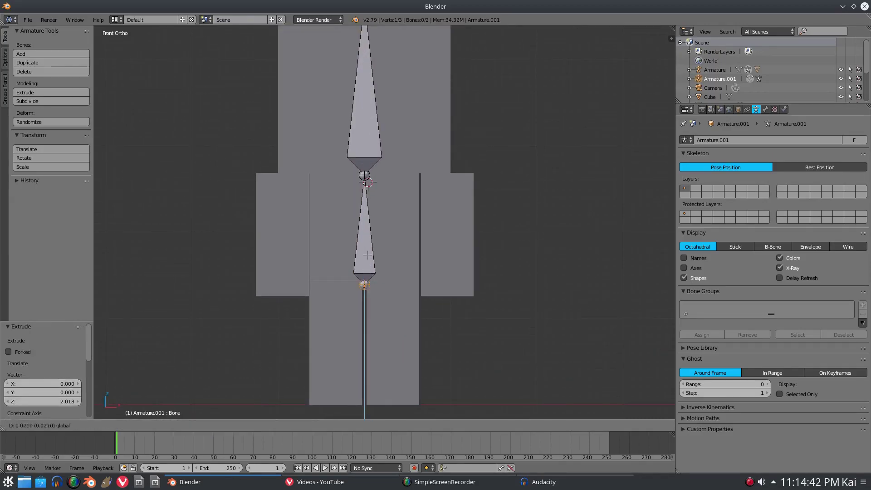
click(369, 253)
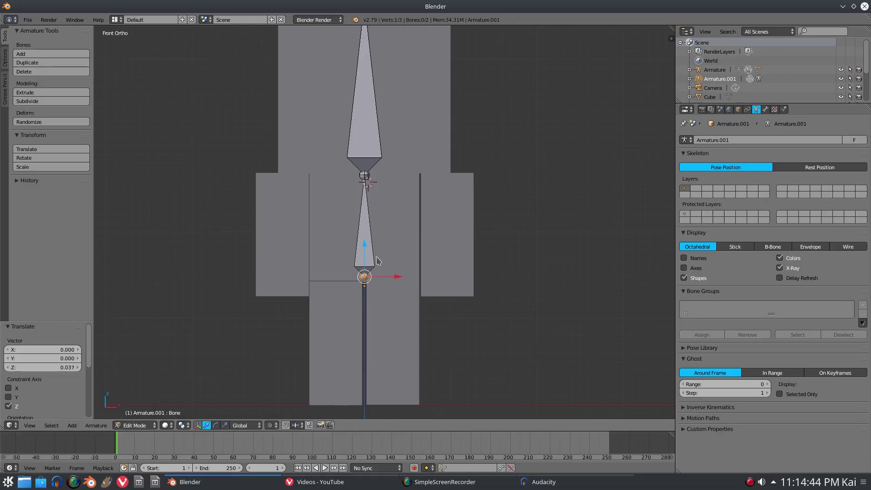
key(Tab)
shift+middle_drag(383, 299, 401, 275)
key(shift+a)
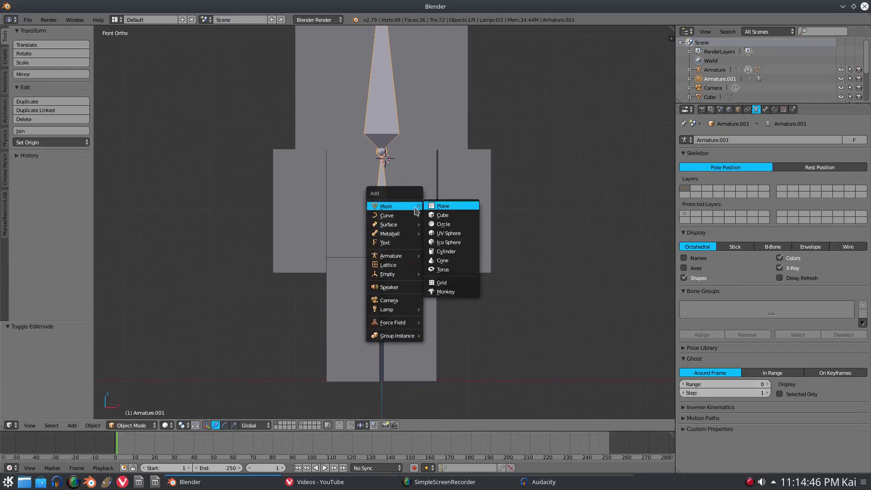
mouse_move(397, 257)
click(445, 257)
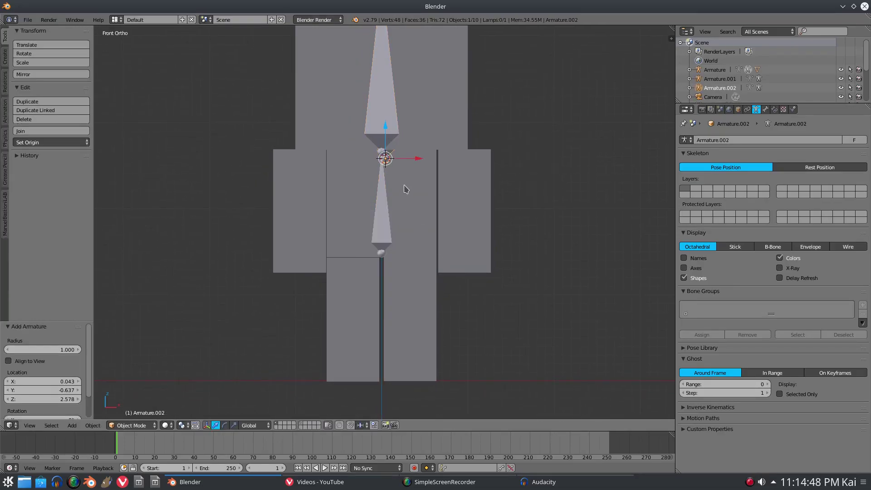
key(ctrl+z)
- Add another bone inside the existing armature in Edit Mode and reposition its tip
key(Tab)
key(shift+a)
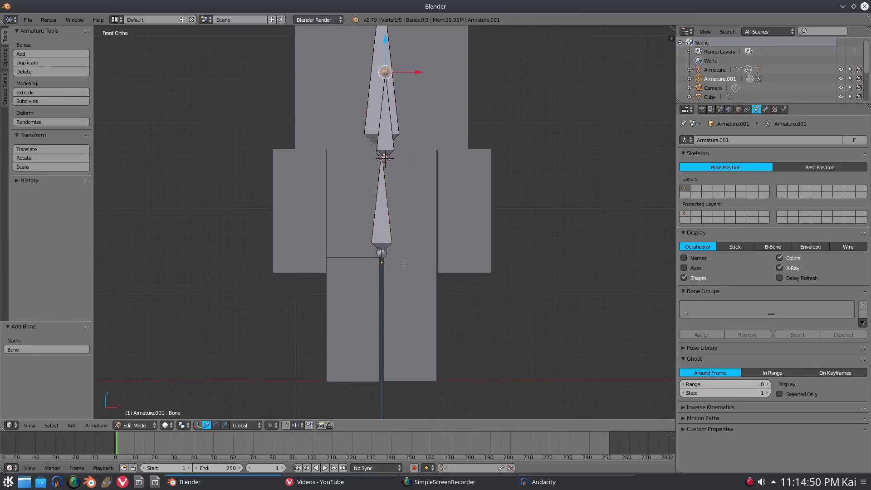
key(g)
click(409, 172)
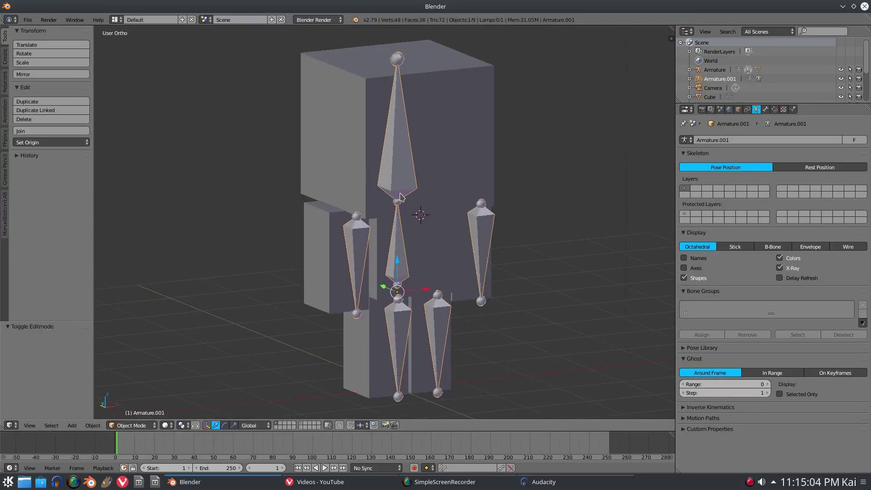
- Select the head, torso, arm and leg cubes together and try to join them into one object
shift+click(421, 222)
shift+click(381, 275)
shift+click(368, 393)
shift+click(423, 379)
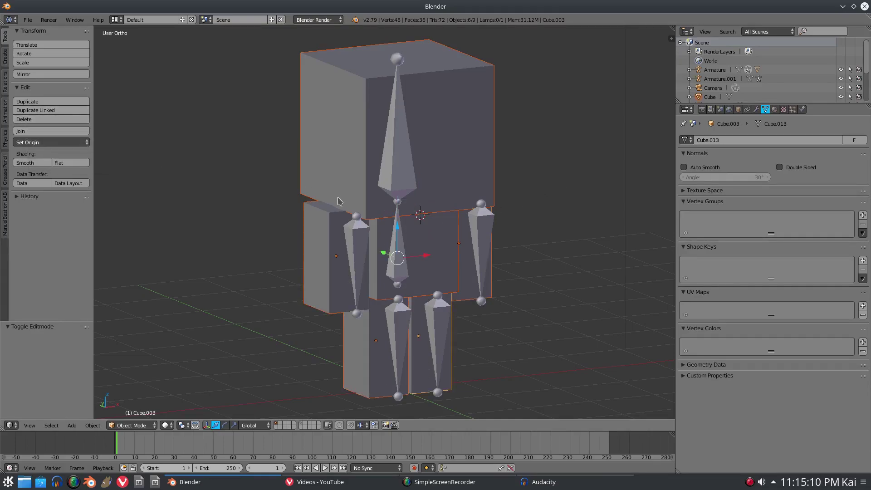
click(45, 133)
key(ctrl+z)
- Add the armature to the selection as the active object and parent the body cubes to it with automatic weights
shift+right_click(398, 49)
middle_drag(398, 48, 401, 101)
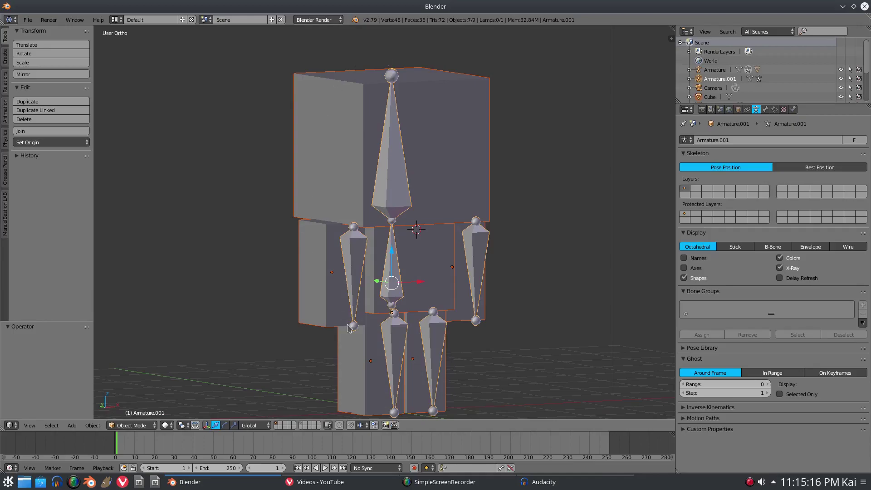
scroll(463, 285, down, 1)
shift+middle_drag(462, 283, 465, 265)
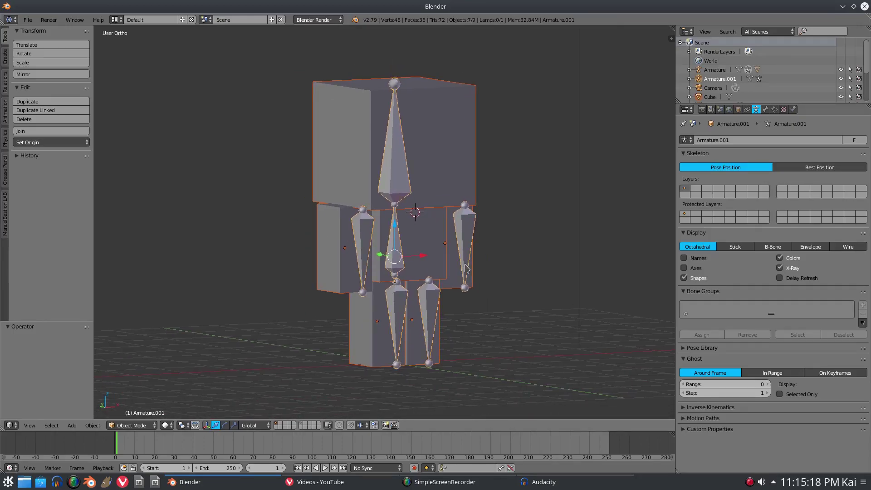
key(ctrl+p)
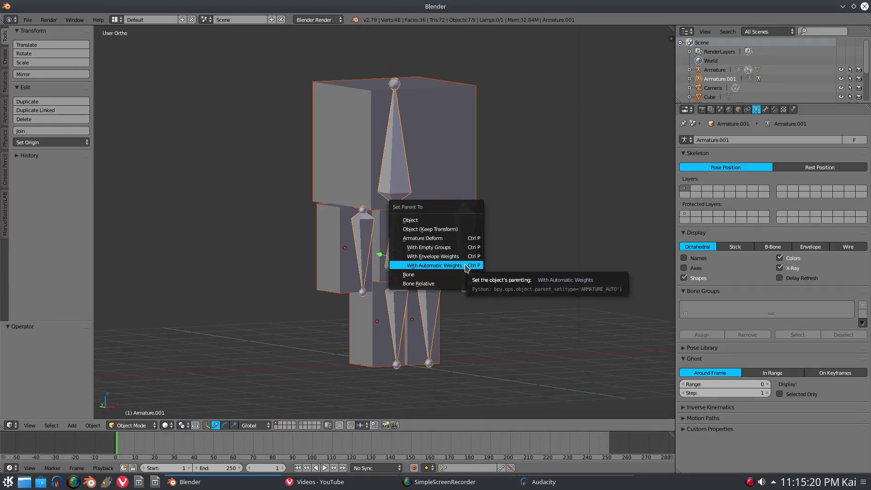
click(467, 266)
- Switch the armature to Pose Mode and test rotating the head bone
right_click(397, 82)
right_click(395, 80)
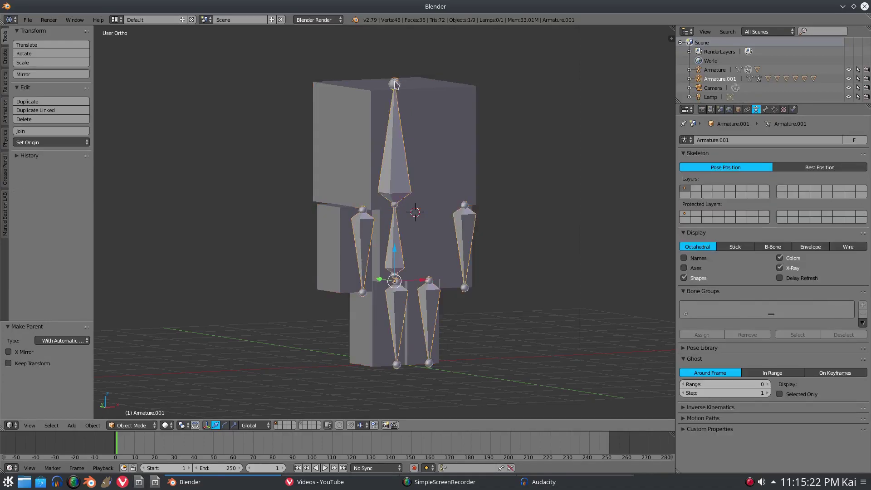
click(123, 425)
click(136, 395)
right_click(394, 186)
key(r)
right_click(415, 192)
middle_drag(414, 195, 506, 229)
key(r)
key(Escape)
- Test rotating an arm bone and a leg bone about the X axis
right_click(319, 257)
key(r)
key(x)
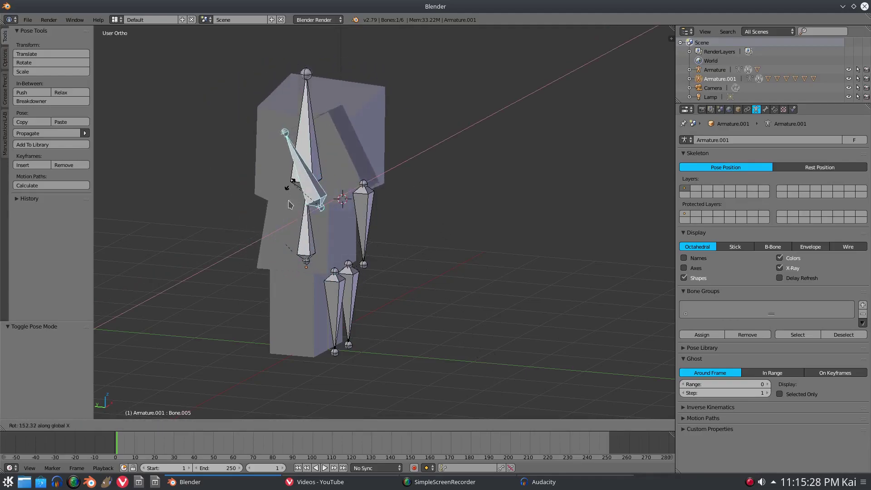
right_click(382, 268)
right_click(339, 305)
key(r)
key(x)
right_click(353, 305)
right_click(351, 302)
- Box-select the arm and leg bones in right orthographic Edit Mode and move them along Y into the middle of the body
middle_drag(404, 295, 430, 279)
key(KP_1)
key(KP_1)
key(KP_3)
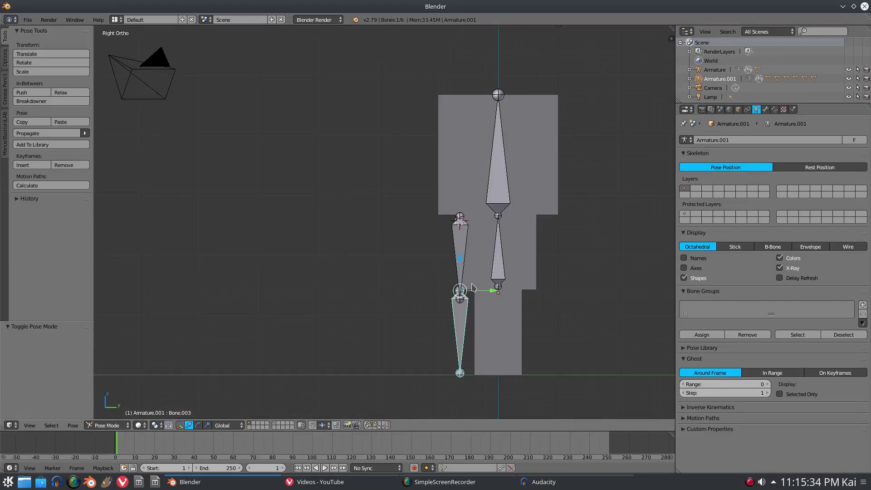
shift+middle_drag(497, 293, 400, 270)
scroll(400, 269, up, 1)
key(Tab)
key(b)
drag(308, 168, 371, 388)
drag(385, 281, 431, 282)
key(Tab)
middle_drag(428, 295, 496, 264)
key(Tab)
key(Tab)
- Select all six body cubes plus the armature and parent the cubes to it again with automatic weights
shift+right_click(471, 227)
shift+right_click(456, 227)
shift+right_click(453, 30)
shift+middle_drag(452, 97, 441, 179)
mouse_move(459, 180)
middle_down()
mouse_move(463, 159)
mouse_move(465, 171)
middle_up()
shift+right_click(475, 205)
shift+right_click(526, 305)
shift+right_click(398, 342)
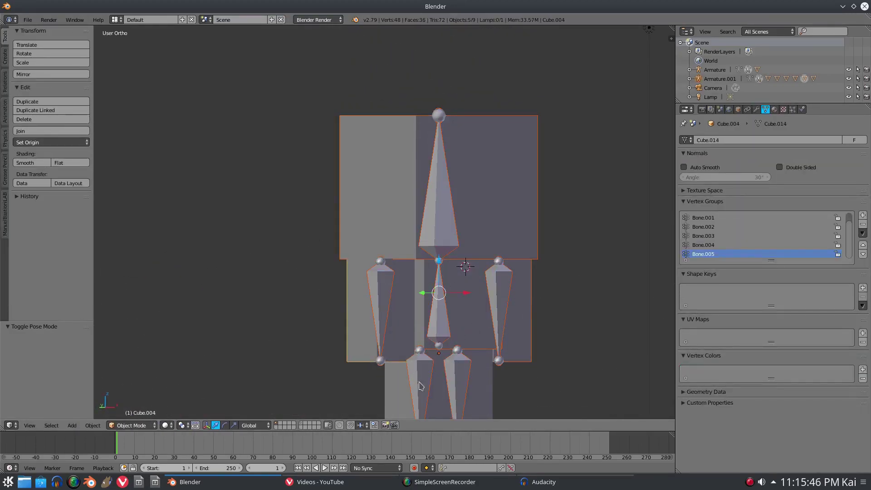
shift+middle_drag(479, 409, 488, 366)
shift+right_click(488, 366)
shift+right_click(395, 365)
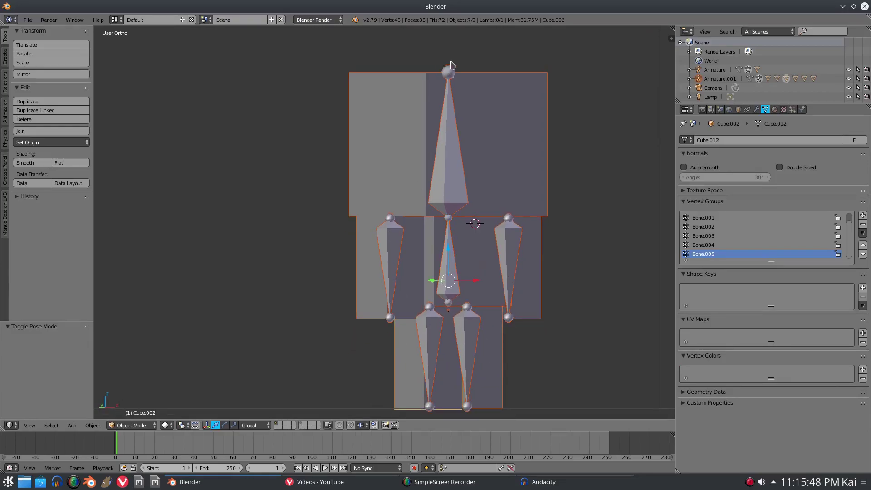
shift+right_click(451, 64)
key(ctrl+Tab)
key(ctrl+p)
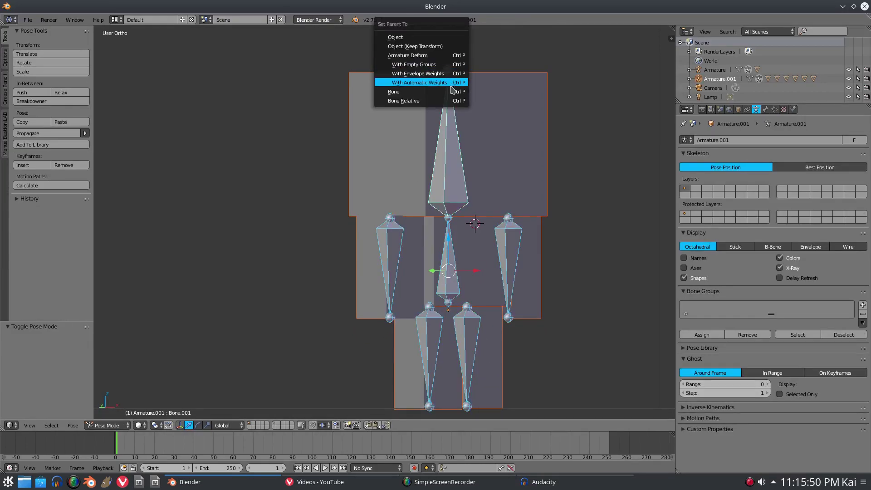
click(449, 82)
- Test rotating the head bone about the X axis from two viewing angles
middle_drag(456, 246, 468, 276)
scroll(468, 274, down, 3)
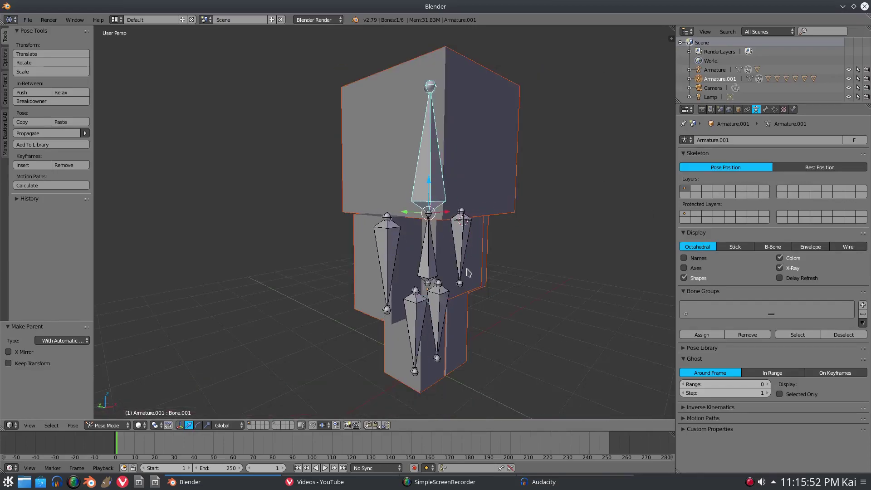
key(r)
key(x)
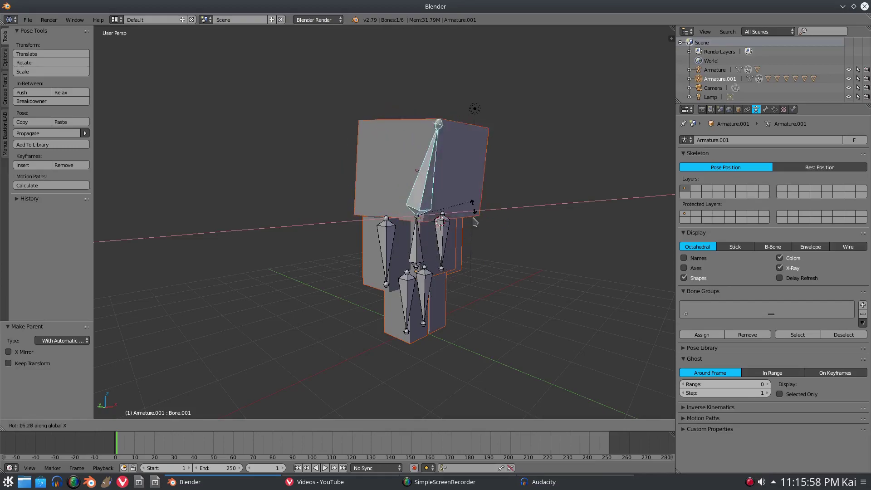
right_click(469, 265)
middle_drag(468, 265, 367, 257)
key(r)
key(x)
right_click(460, 303)
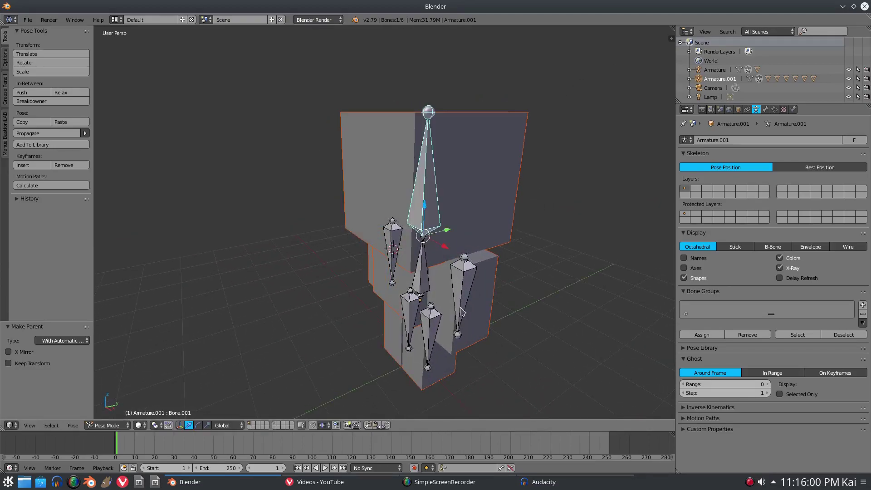
- Test rotating one arm bone about the X axis
right_click(461, 303)
key(r)
key(x)
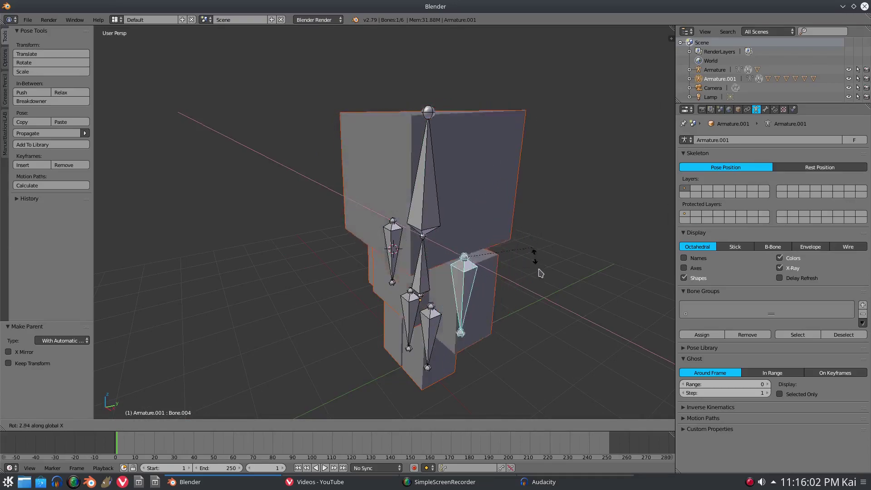
click(526, 112)
middle_drag(526, 111, 468, 359)
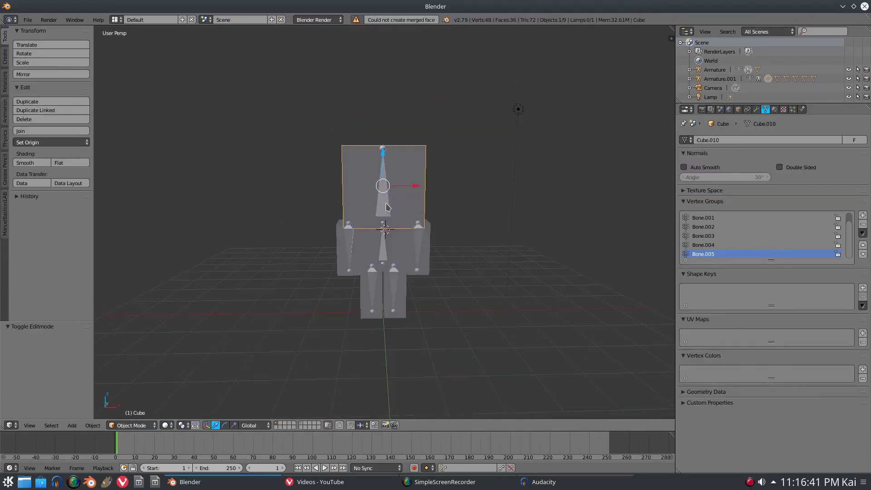
- Return to Object Mode and join all six body cubes into one mesh
right_click(387, 207)
middle_drag(387, 207, 363, 213)
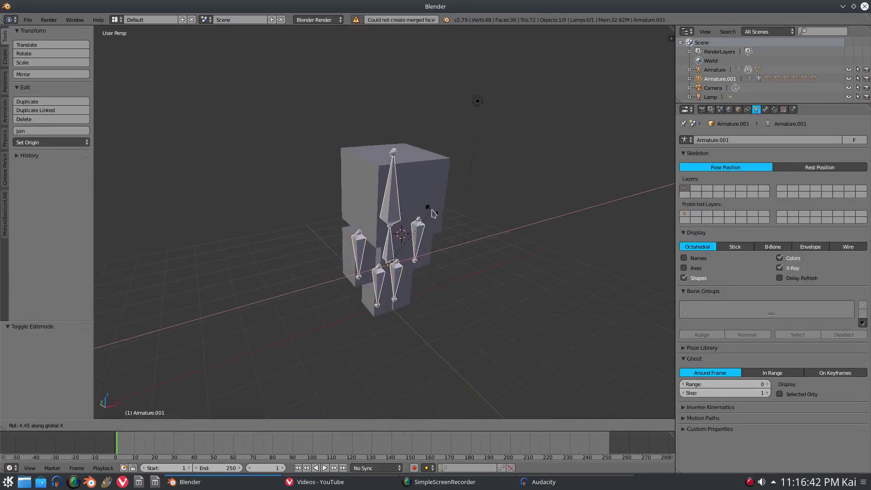
click(132, 425)
click(134, 414)
right_click(350, 206)
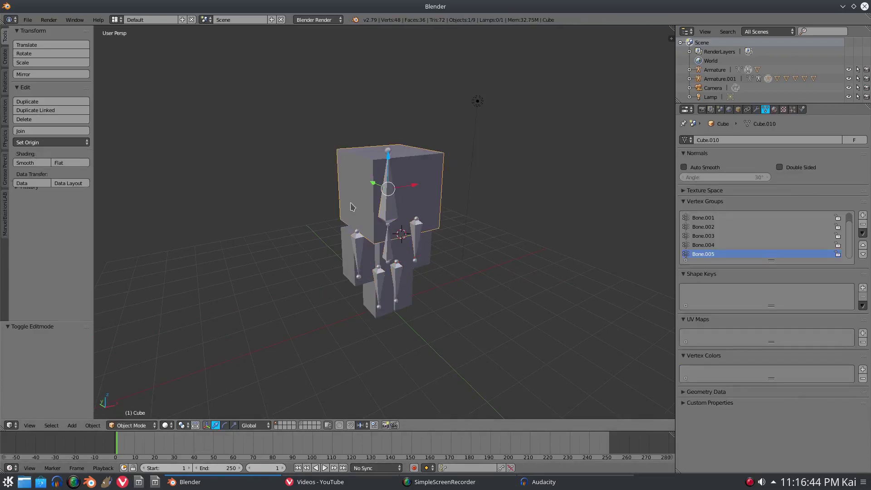
click(146, 426)
middle_drag(394, 249, 406, 252)
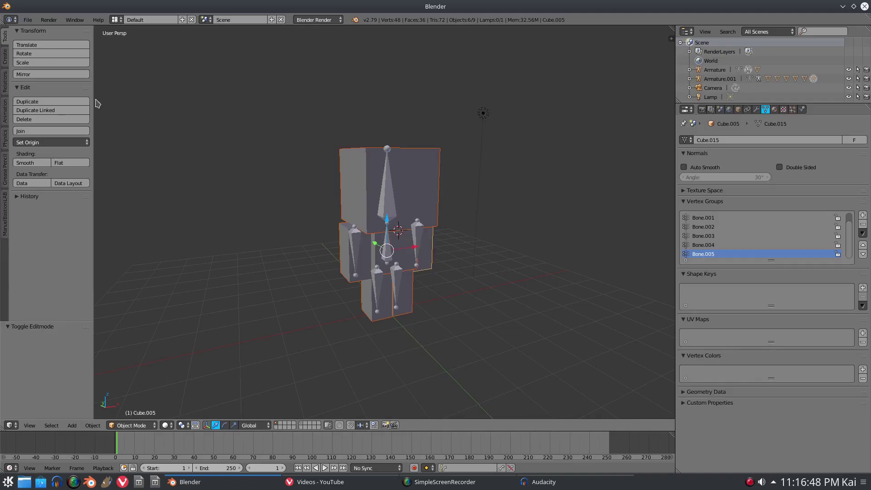
click(50, 130)
scroll(393, 269, up, 2)
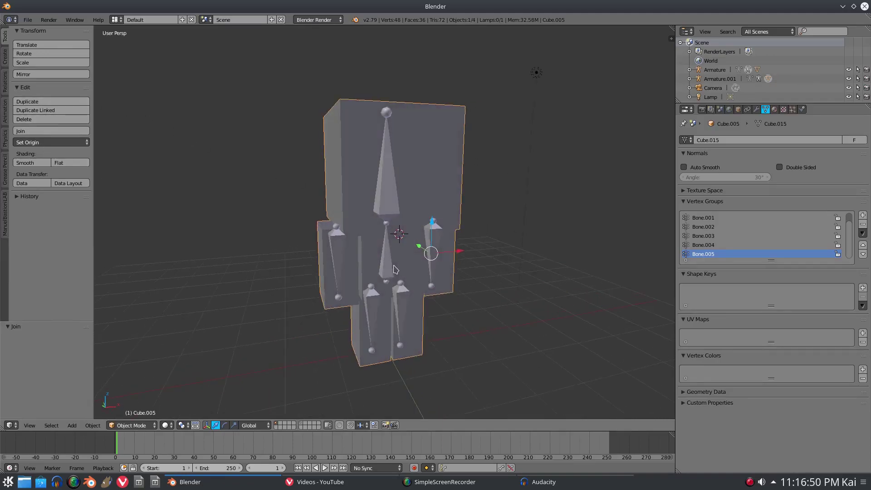
- Test rotating the arm bones on both sides about the X axis in Pose Mode
right_click(333, 268)
click(132, 425)
click(122, 392)
right_click(340, 244)
right_click(340, 245)
key(r)
key(x)
right_click(420, 290)
right_click(436, 266)
right_click(439, 265)
key(r)
key(x)
right_click(407, 252)
- Switch the joined mesh to Weight Paint mode and select one arm bone to display its weights
right_click(344, 152)
click(132, 425)
click(134, 375)
right_click(337, 255)
mouse_move(338, 256)
middle_down()
mouse_move(399, 253)
mouse_move(354, 243)
mouse_move(570, 272)
mouse_move(574, 327)
mouse_move(448, 302)
mouse_move(377, 275)
mouse_move(367, 263)
mouse_move(385, 273)
middle_up()
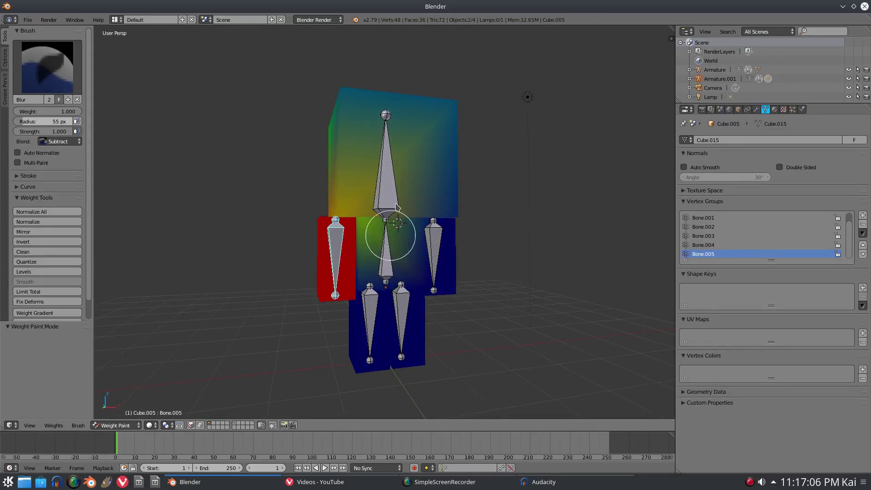
- Test rotating the torso, opposite arm and head bones to examine how their weights deform the mesh
right_click(393, 259)
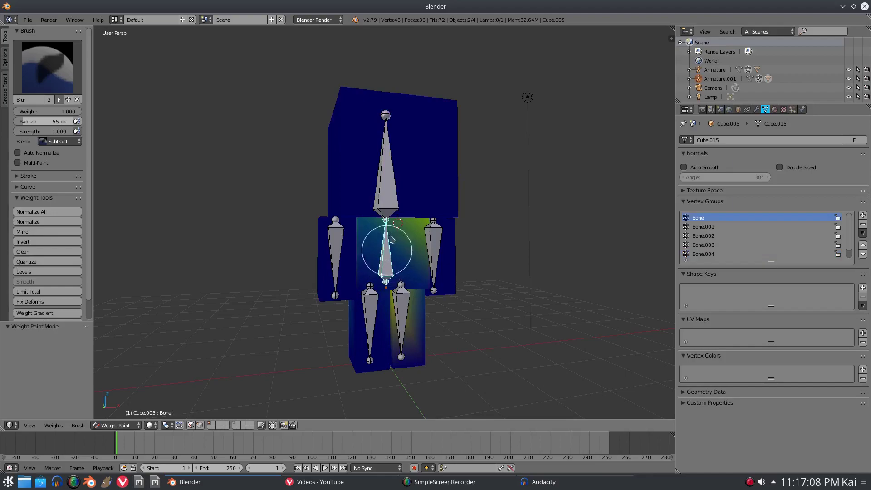
key(r)
key(x)
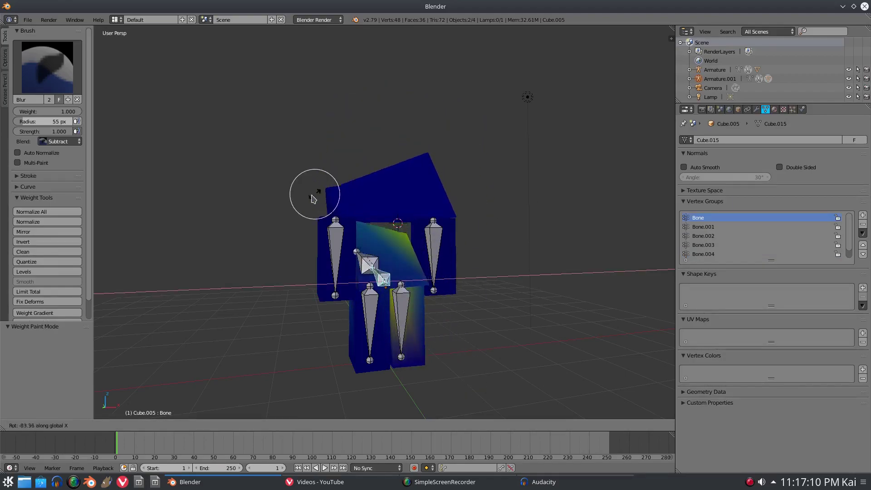
right_click(434, 180)
right_click(439, 232)
key(r)
right_click(447, 231)
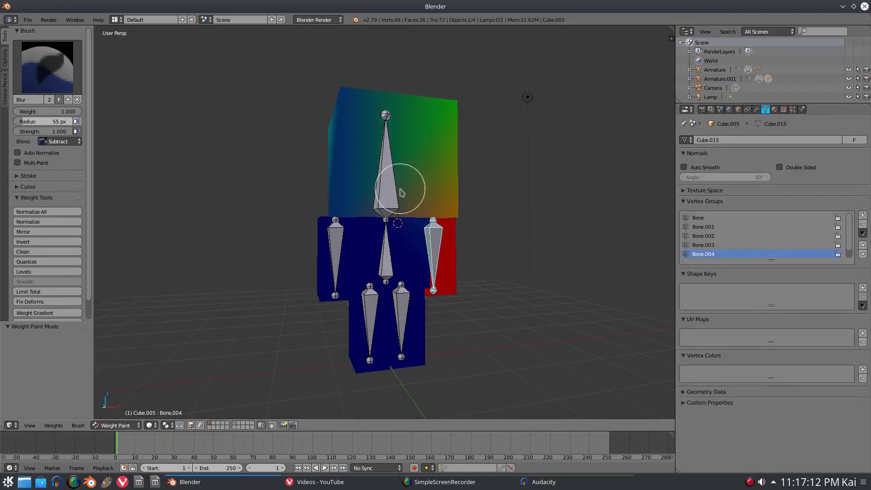
key(r)
key(x)
right_click(323, 174)
- Test rotating the head bone from a different viewing angle
middle_drag(425, 197, 525, 200)
key(r)
key(x)
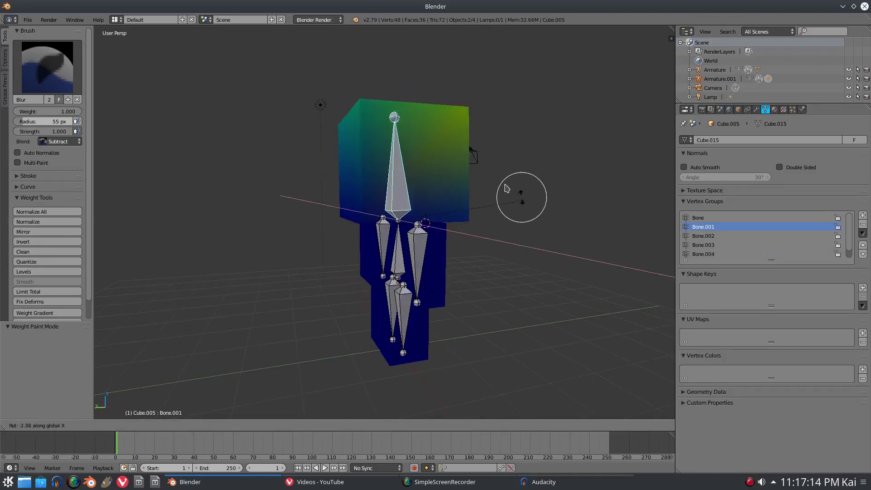
key(Escape)
middle_drag(490, 236, 477, 257)
key(r)
key(Escape)
- Set the brush blending to Add and paint full weight over the whole head cube for the head bone
middle_drag(490, 206, 426, 145)
scroll(342, 201, up, 2)
middle_drag(342, 201, 393, 158)
click(81, 142)
click(56, 118)
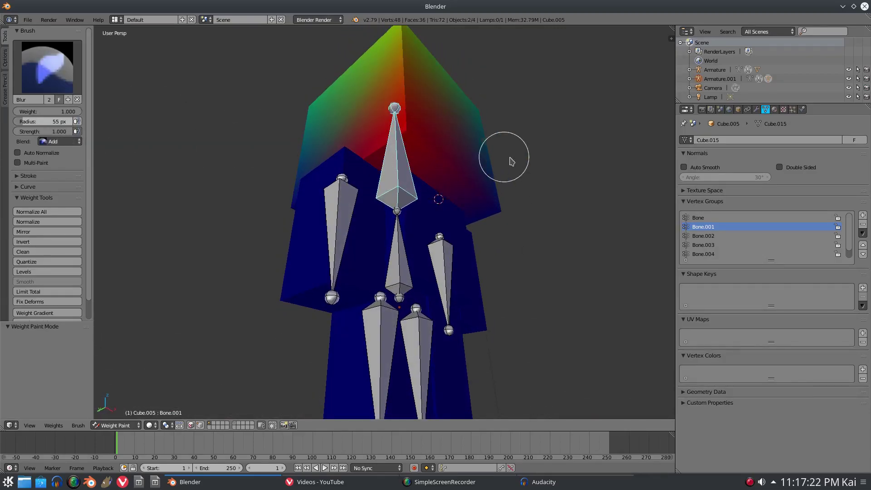
middle_drag(506, 200, 519, 86)
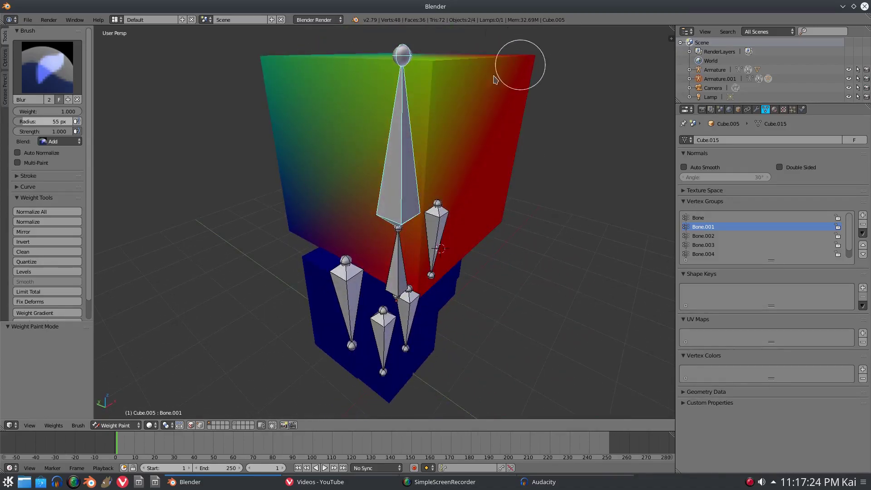
middle_drag(299, 111, 413, 119)
mouse_move(390, 98)
mouse_down()
mouse_move(371, 104)
mouse_move(292, 41)
mouse_up()
mouse_move(300, 84)
middle_down()
mouse_move(453, 39)
mouse_move(411, 170)
middle_up()
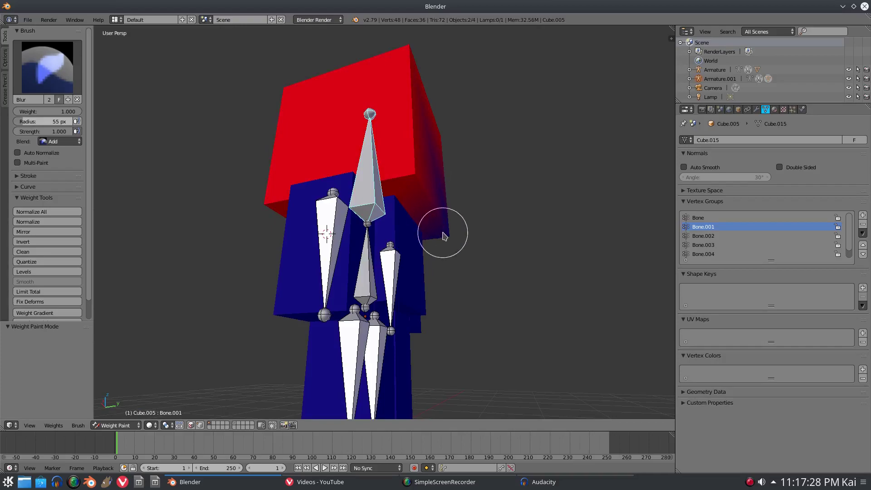
- Test rotating the head bone about the X axis from the side and at an angle
middle_drag(450, 235, 476, 253)
key(r)
key(x)
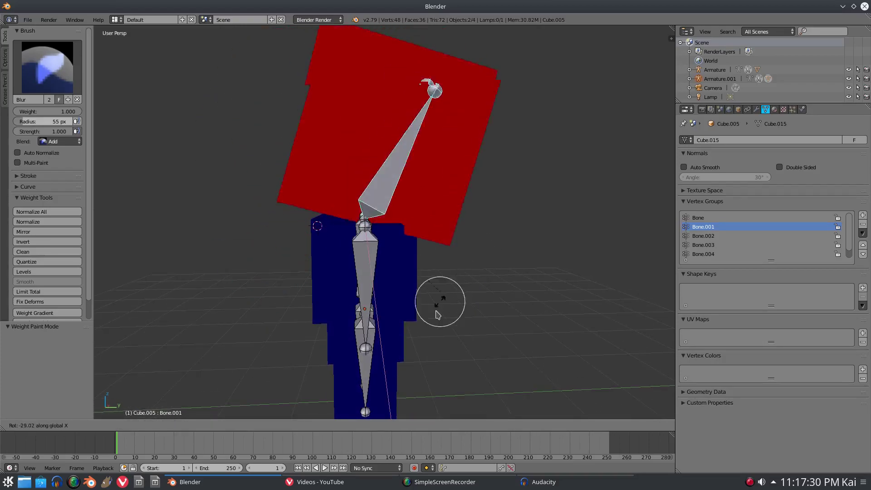
key(Escape)
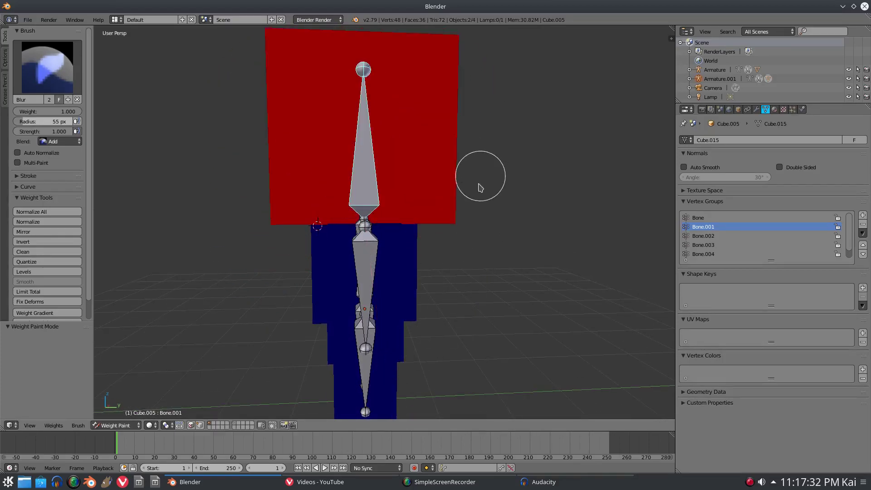
scroll(508, 229, down, 2)
key(r)
key(x)
key(Escape)
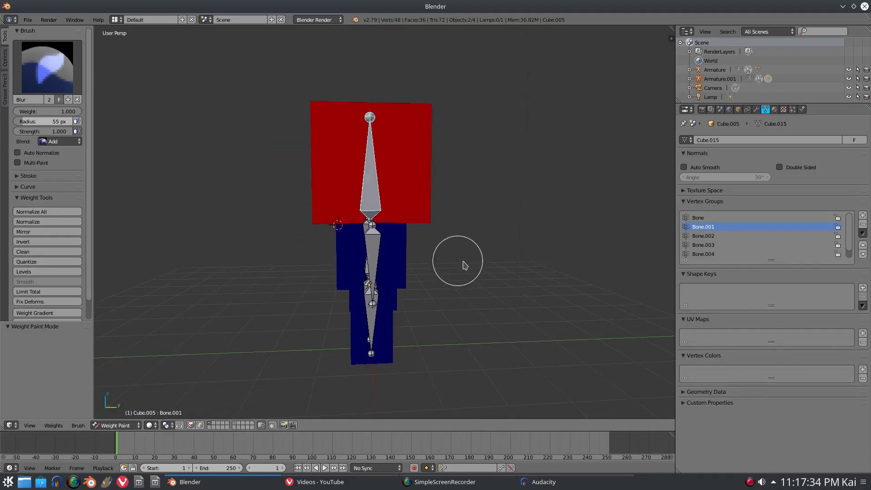
middle_drag(453, 263, 540, 243)
key(r)
key(x)
key(Escape)
key(r)
key(x)
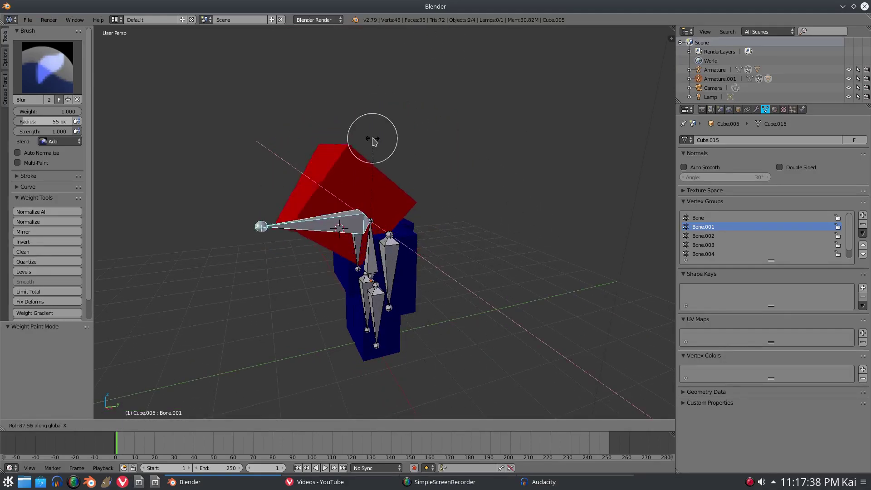
right_click(373, 139)
- Select other bones of the rig in turn to examine their weights on the mesh
middle_drag(373, 138, 412, 210)
scroll(377, 254, up, 1)
right_click(370, 271)
mouse_move(370, 271)
middle_down()
mouse_move(399, 260)
mouse_move(471, 269)
mouse_move(451, 305)
mouse_move(403, 296)
mouse_move(346, 263)
mouse_move(424, 249)
middle_up()
right_click(414, 256)
- Set the brush blending to Subtract and remove the Bone.005 arm bone's weight from all sides of the head cube
right_click(323, 245)
middle_drag(323, 246, 430, 226)
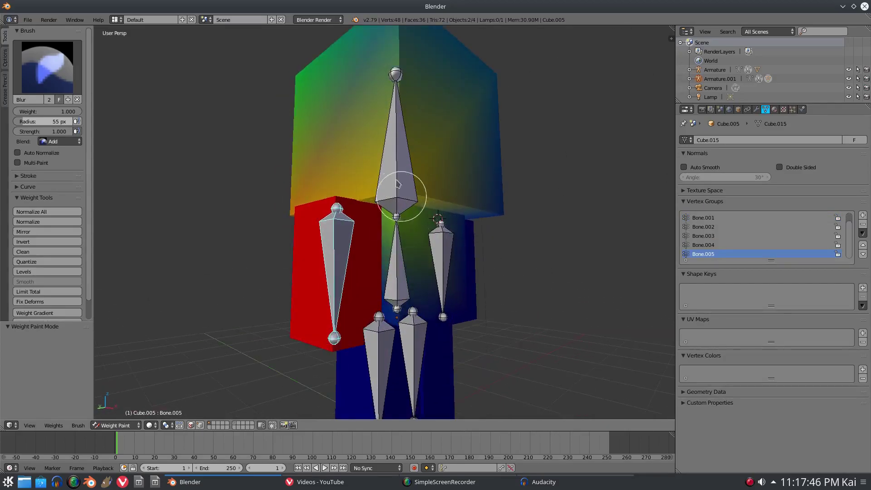
scroll(399, 190, down, 2)
scroll(408, 132, up, 1)
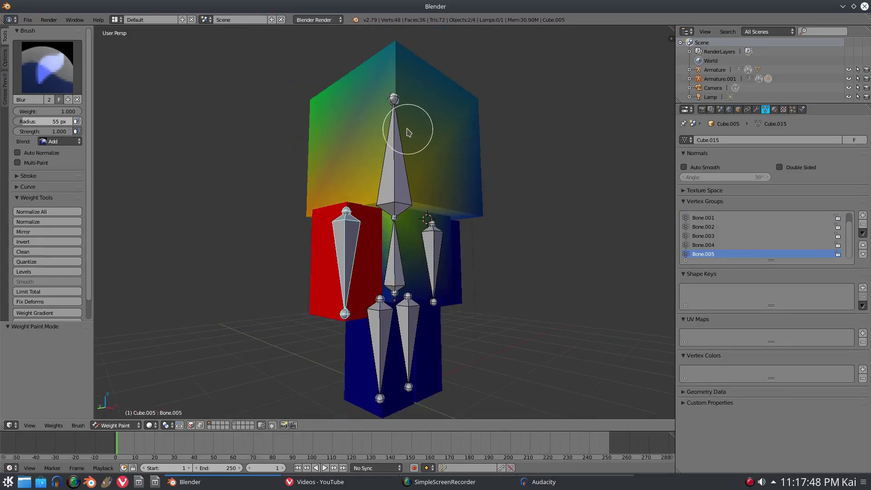
click(60, 141)
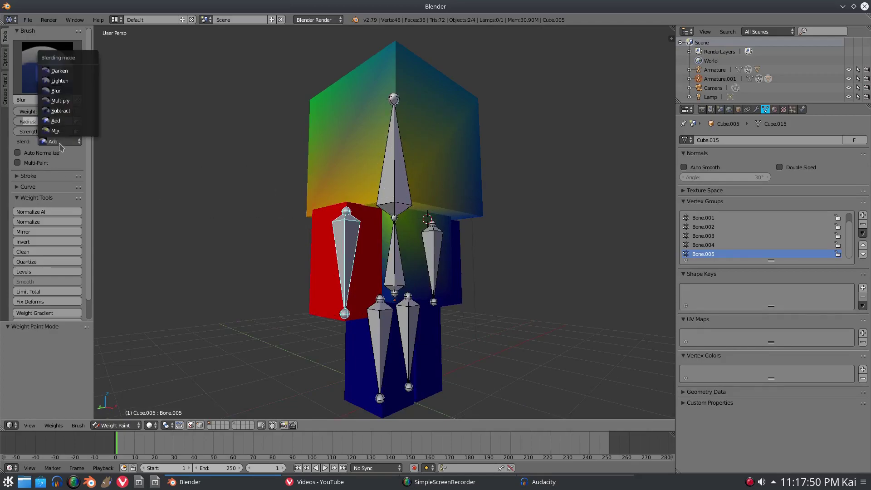
click(64, 116)
middle_drag(345, 177, 501, 176)
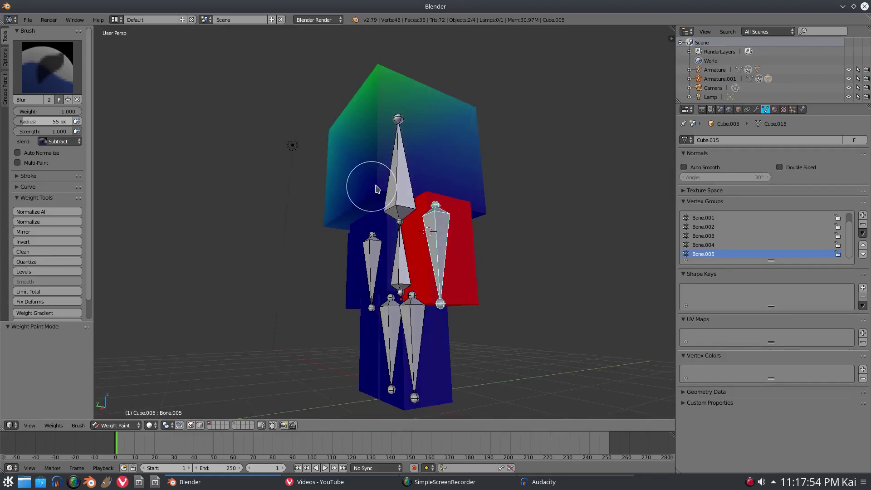
middle_drag(428, 239, 391, 91)
middle_drag(299, 110, 302, 201)
middle_drag(317, 228, 476, 220)
middle_drag(342, 197, 480, 194)
- Test rotating the head bone about the X axis
right_click(393, 171)
key(r)
key(x)
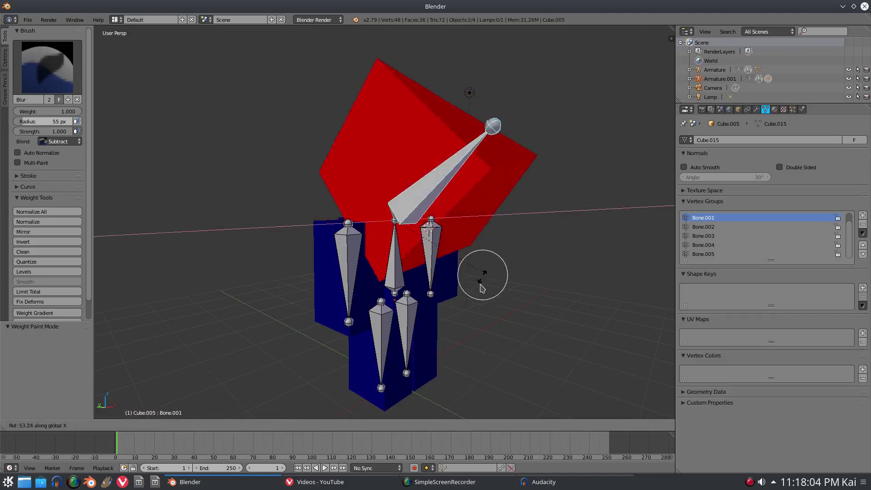
right_click(459, 241)
- Subtract the Bone.004 arm bone's weight from all sides of the head cube
middle_drag(462, 246, 433, 244)
right_click(434, 247)
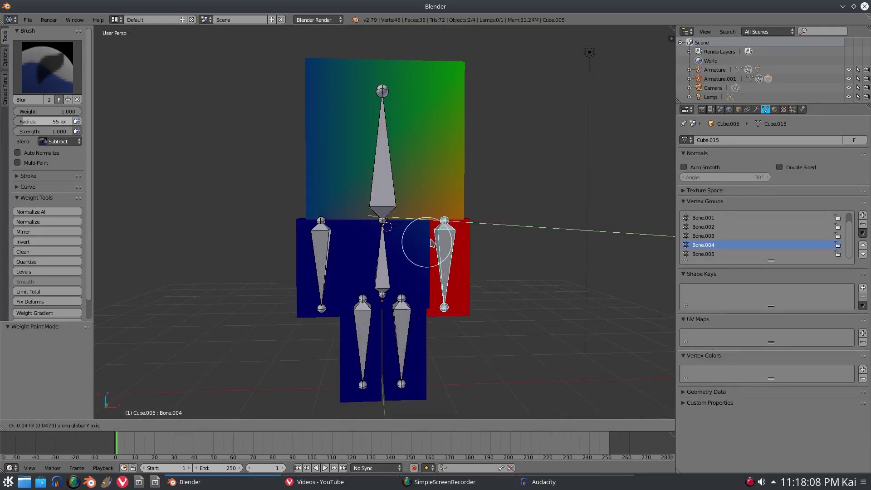
middle_drag(454, 202, 473, 149)
middle_drag(330, 162, 436, 126)
middle_drag(372, 167, 456, 201)
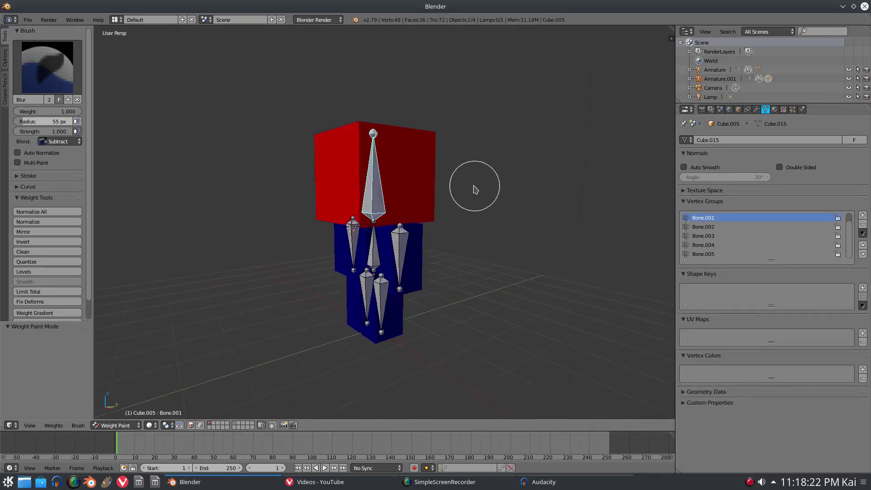
- Test the head bone's X rotation again with both arm bones' weights removed from the head
key(r)
key(x)
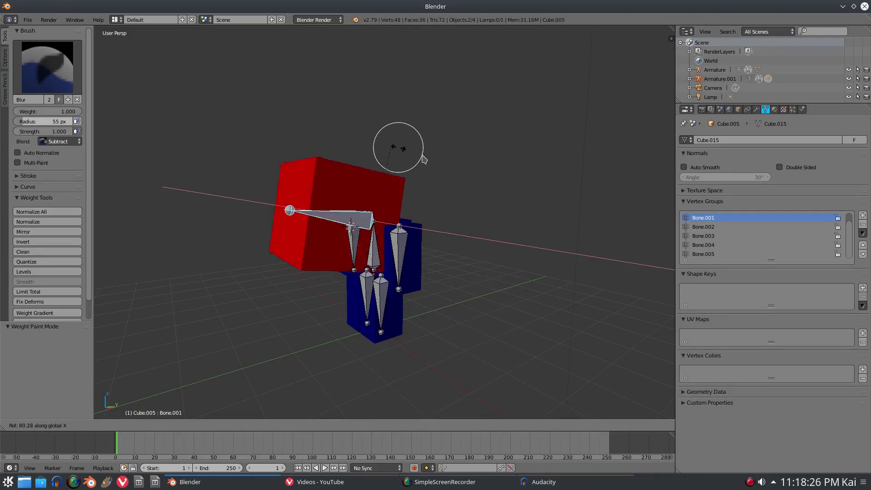
right_click(418, 175)
middle_drag(418, 252, 359, 234)
scroll(414, 263, up, 2)
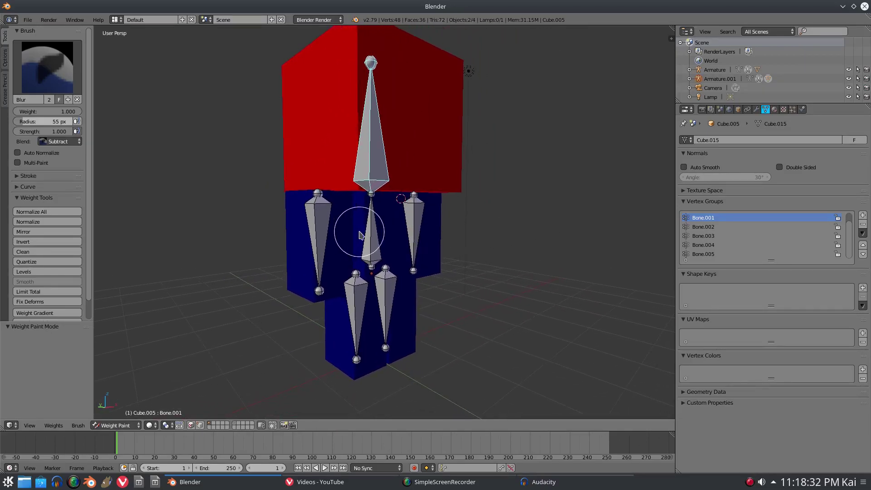
- Test rotating the Bone.005 arm bone about the X axis
middle_drag(305, 240, 355, 239)
right_click(356, 239)
key(r)
key(x)
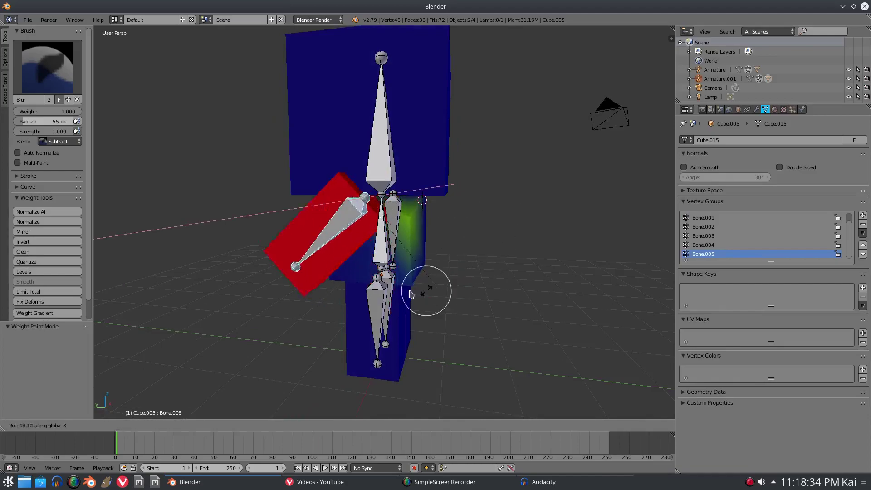
right_click(483, 263)
- Subtract the Bone.005 arm bone's weight from the torso and retest its rotation about the X axis
mouse_move(483, 263)
middle_down()
mouse_move(444, 249)
mouse_move(414, 149)
mouse_move(399, 185)
mouse_move(428, 220)
mouse_move(444, 273)
mouse_move(437, 257)
mouse_move(315, 208)
mouse_move(355, 196)
mouse_move(459, 229)
middle_up()
key(r)
key(x)
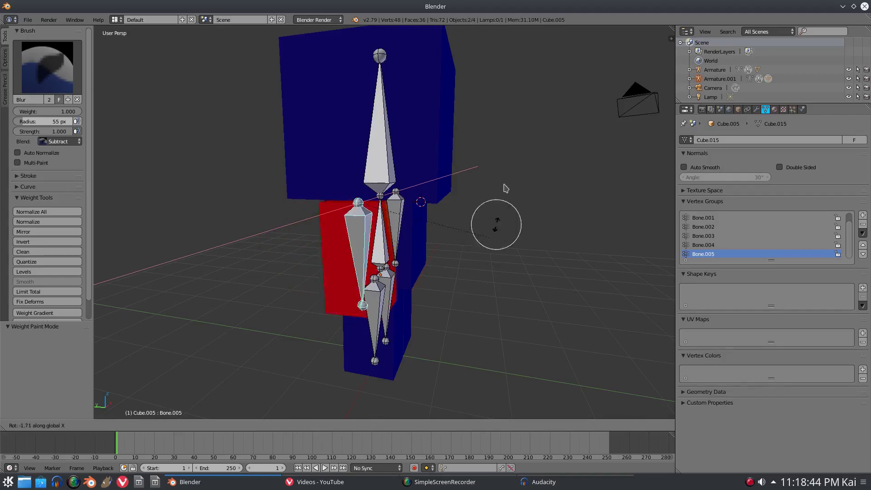
right_click(451, 175)
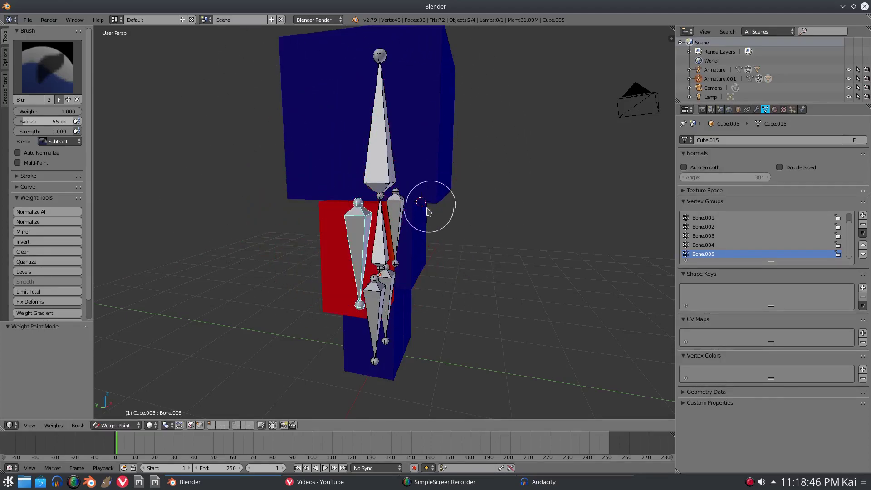
- Set the brush blending to Add and paint the arm cube's inner upper corner to full weight for Bone.005
middle_drag(428, 207, 385, 195)
scroll(336, 195, up, 3)
shift+middle_drag(286, 193, 389, 194)
scroll(402, 181, up, 3)
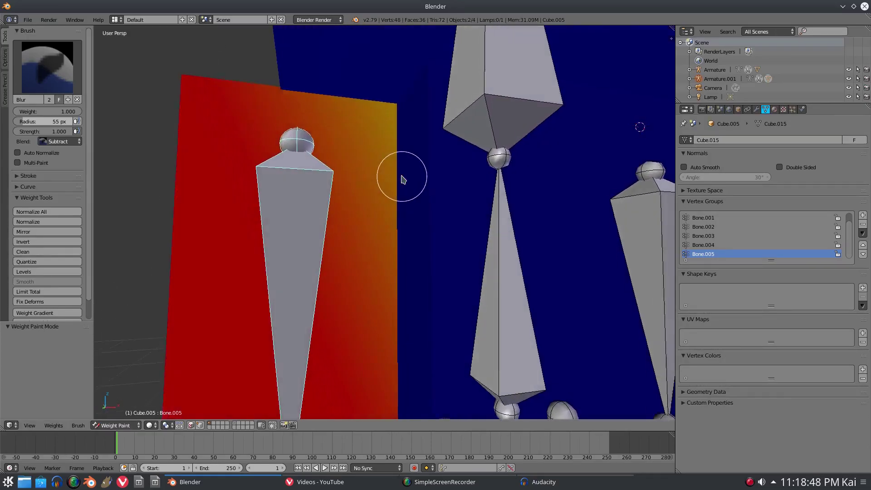
click(58, 141)
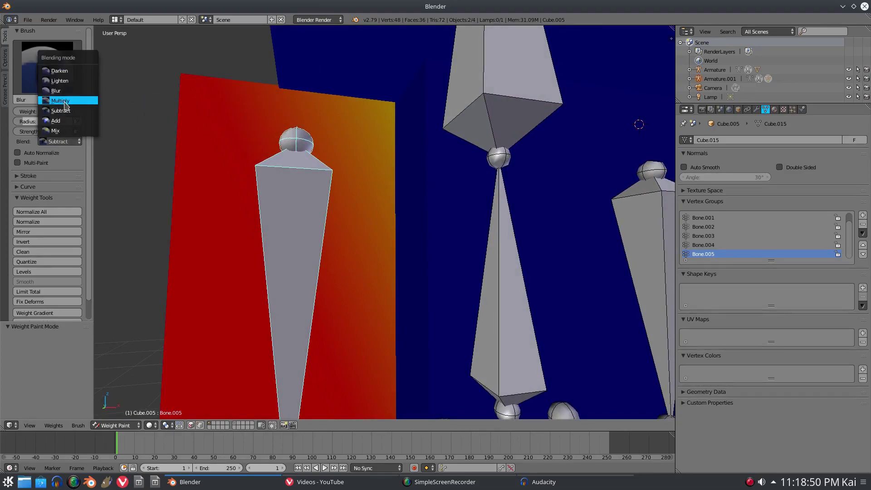
click(69, 122)
click(393, 107)
mouse_move(393, 107)
middle_down()
mouse_move(394, 208)
mouse_move(515, 220)
mouse_move(470, 191)
middle_up()
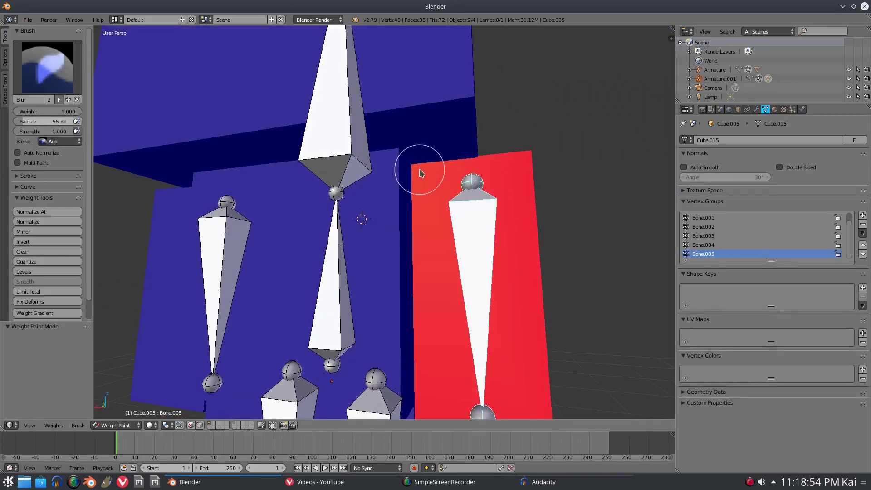
scroll(421, 173, up, 2)
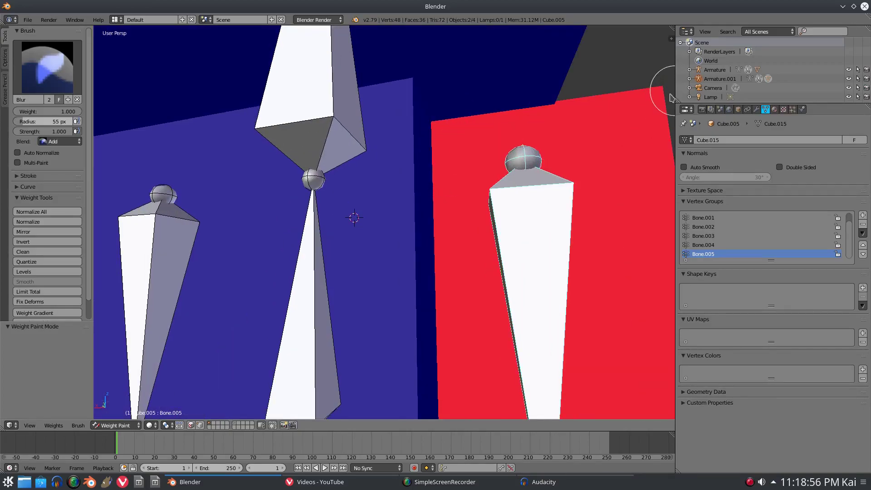
scroll(522, 308, down, 4)
middle_drag(521, 307, 536, 294)
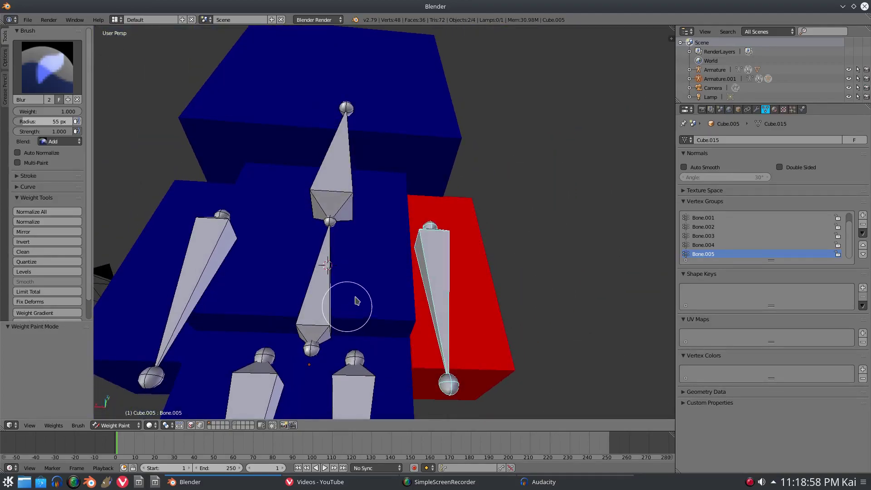
- Enter Edit Mode with face selection and select all six faces of the Bone.005 arm cube
key(Tab)
middle_drag(432, 252, 412, 273)
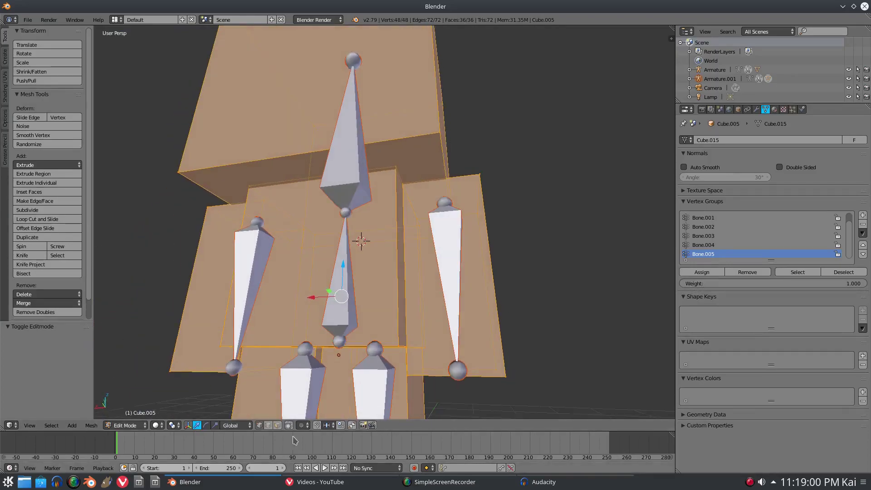
mouse_move(321, 372)
middle_down()
mouse_move(358, 371)
mouse_move(338, 373)
middle_up()
right_click(413, 307)
middle_drag(412, 307, 363, 327)
shift+right_click(504, 236)
middle_drag(535, 173, 349, 174)
shift+right_click(504, 189)
shift+right_click(342, 289)
middle_drag(342, 288, 316, 255)
shift+right_click(340, 257)
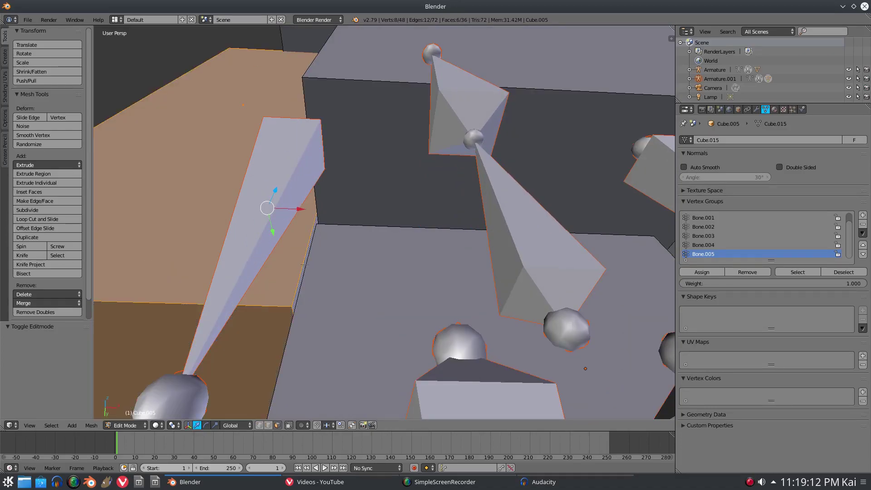
- Select the whole arm cube as linked geometry and check its Bone.005 weights in Weight Paint mode
scroll(303, 265, down, 4)
middle_drag(469, 272, 455, 321)
right_click(363, 212)
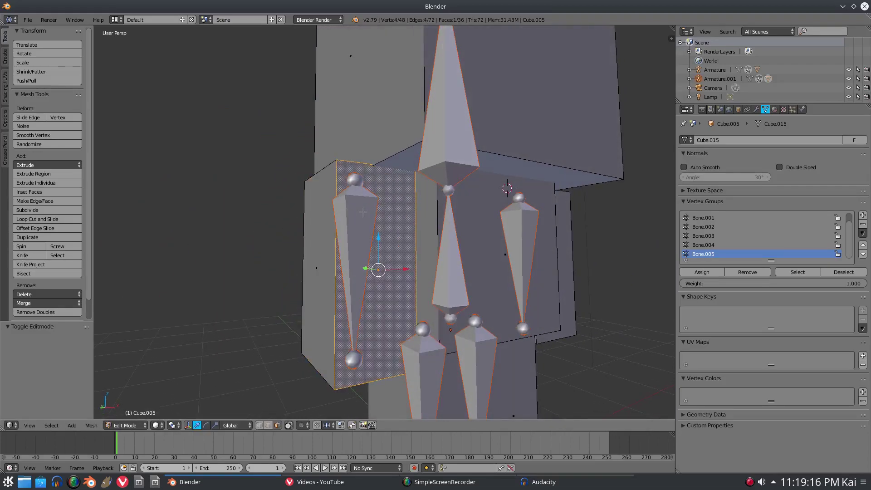
key(ctrl+l)
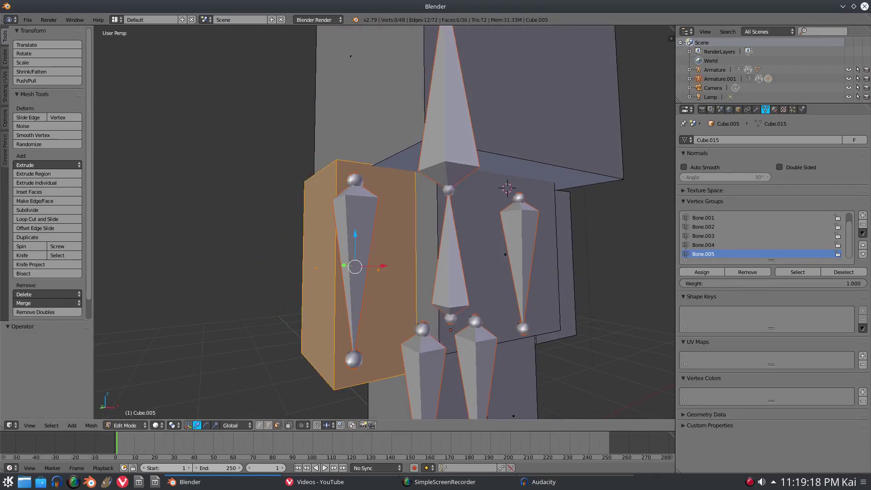
key(Tab)
key(ctrl+Tab)
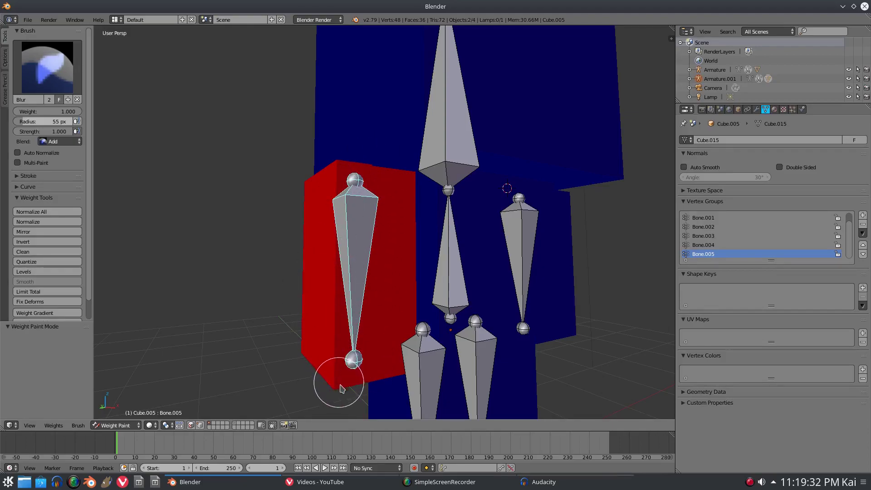
- Rename the mesh's Bone.005 vertex group to armR and return to Edit Mode
click(756, 109)
click(747, 110)
click(766, 110)
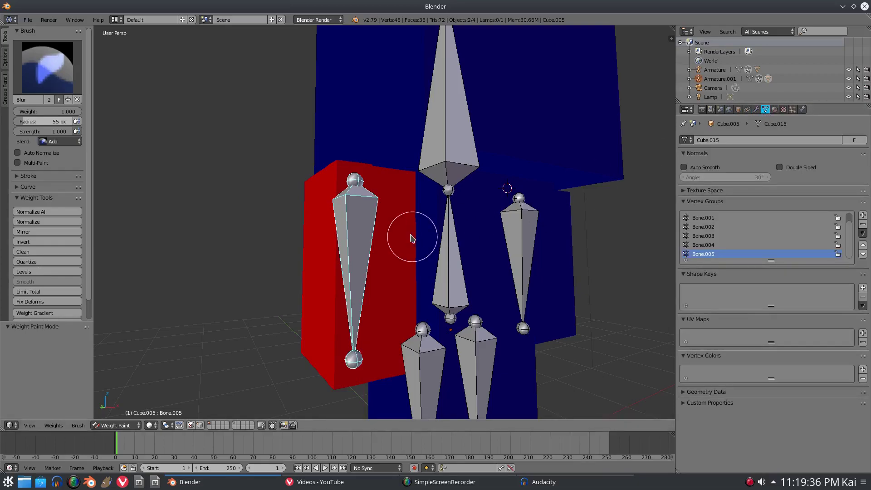
key(Tab)
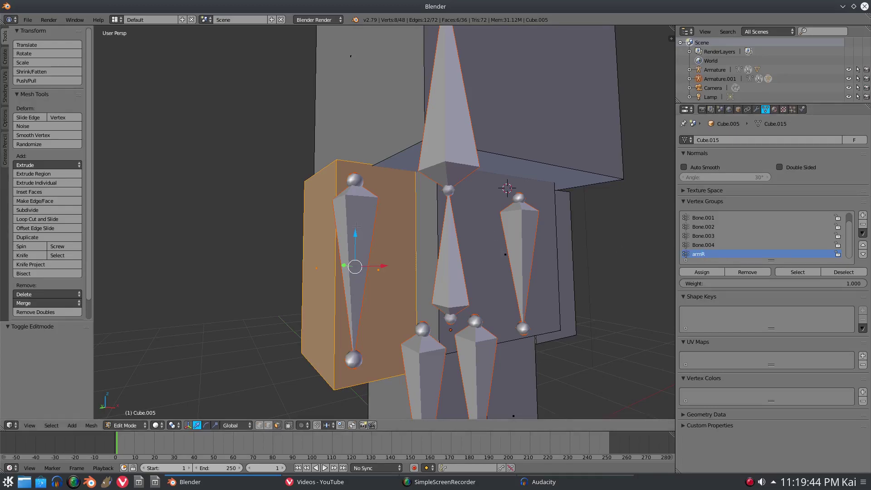
- Reselect the arm cube face by face, covering every side except the inner one facing the torso
right_click(377, 269)
middle_drag(352, 255, 342, 177)
shift+right_click(314, 228)
shift+right_click(341, 268)
middle_drag(341, 268, 444, 169)
shift+right_click(437, 230)
shift+right_click(468, 295)
middle_drag(468, 295, 269, 266)
scroll(269, 265, up, 4)
middle_drag(164, 295, 227, 308)
shift+right_click(181, 309)
key(ctrl+z)
scroll(282, 299, up, 3)
middle_drag(282, 300, 335, 294)
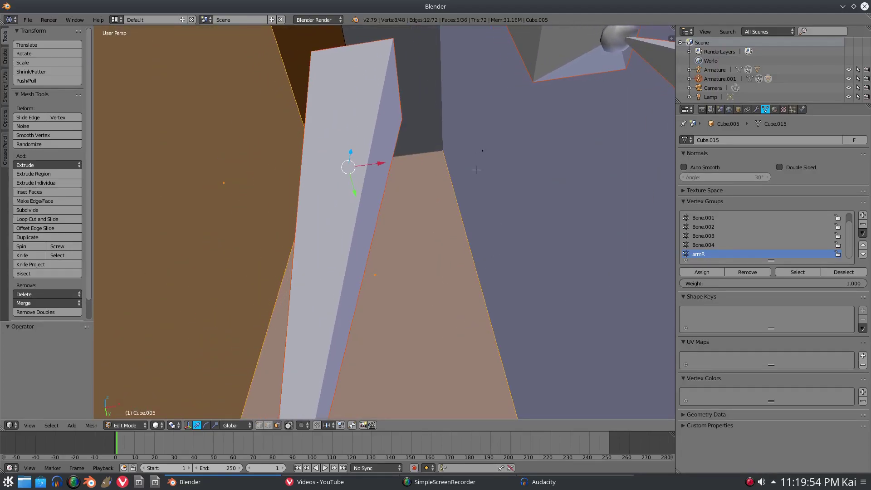
- Add the arm cube's inner face to the selection and assign the cube to the armR vertex group at weight 1.000
shift+right_click(476, 170)
scroll(472, 181, down, 8)
scroll(447, 235, up, 8)
middle_drag(461, 210, 433, 288)
scroll(448, 235, up, 4)
scroll(434, 288, down, 10)
middle_drag(488, 295, 383, 232)
scroll(418, 227, up, 2)
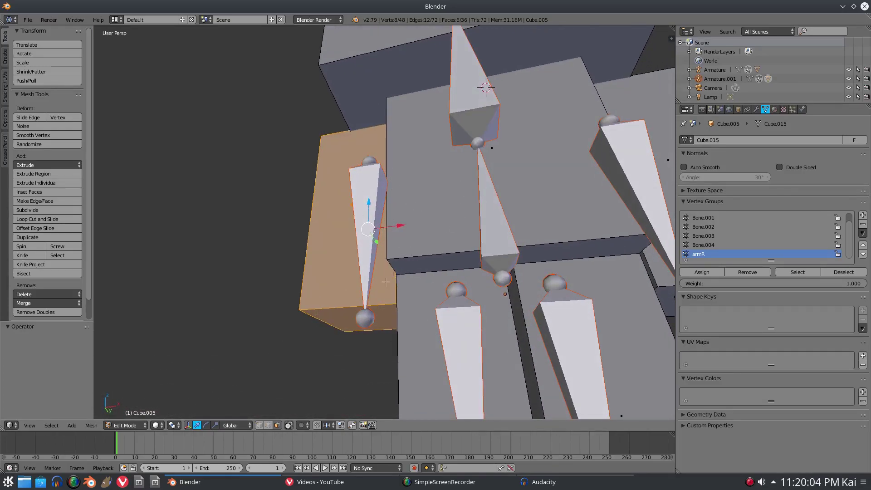
middle_drag(391, 253, 347, 166)
scroll(347, 166, down, 2)
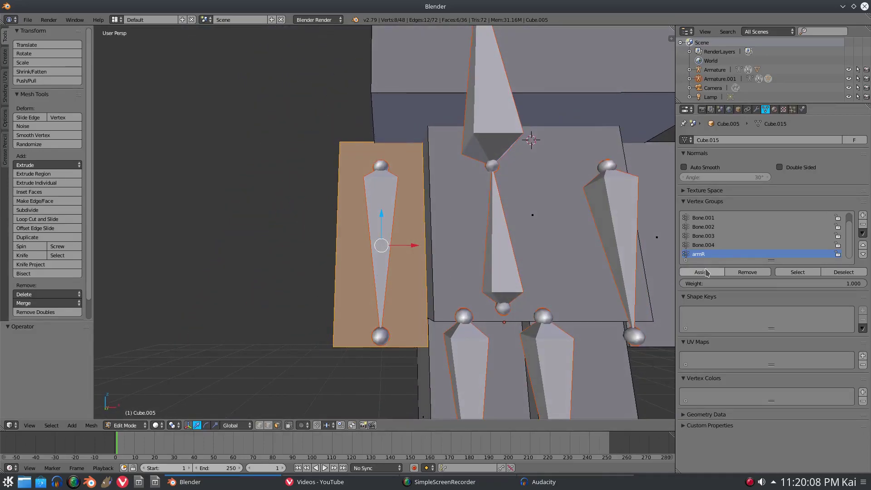
click(702, 272)
scroll(490, 292, down, 4)
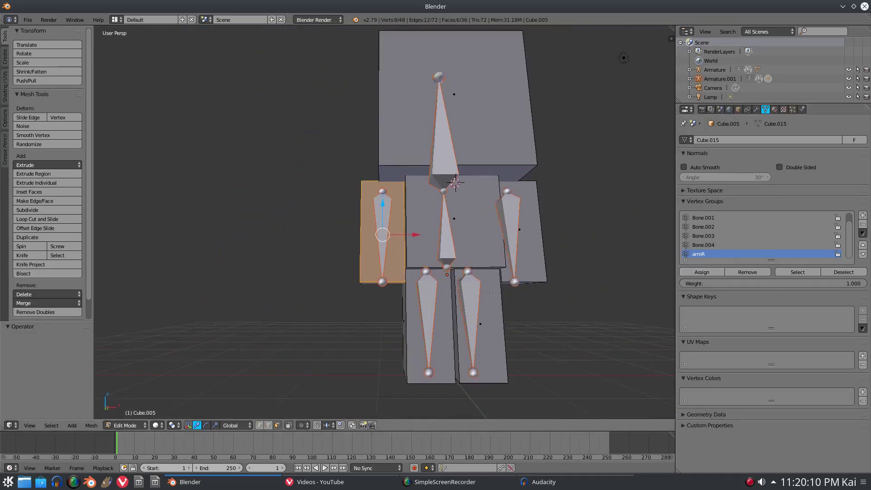
scroll(489, 292, up, 3)
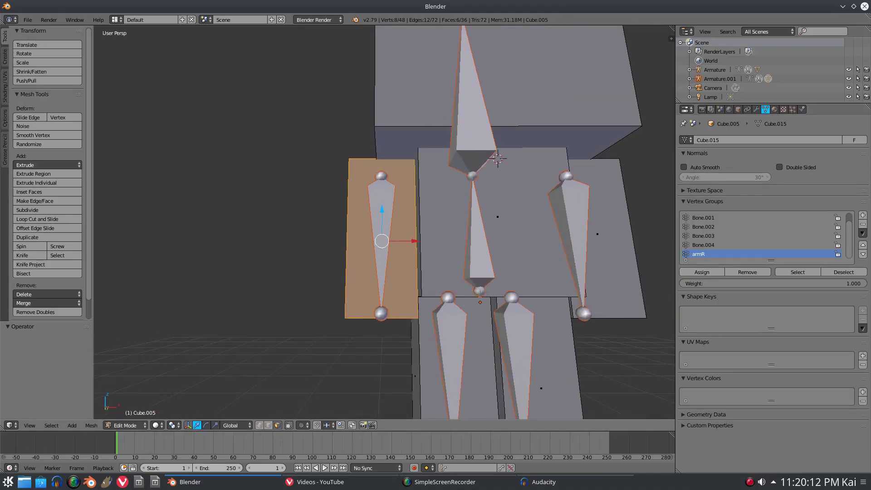
key(ctrl+i)
shift+middle_drag(388, 335, 362, 312)
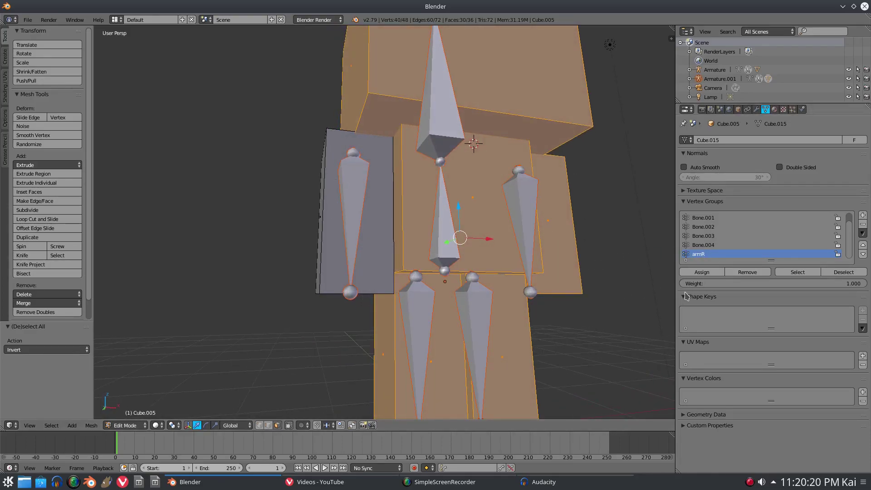
scroll(376, 219, down, 5)
scroll(453, 211, up, 4)
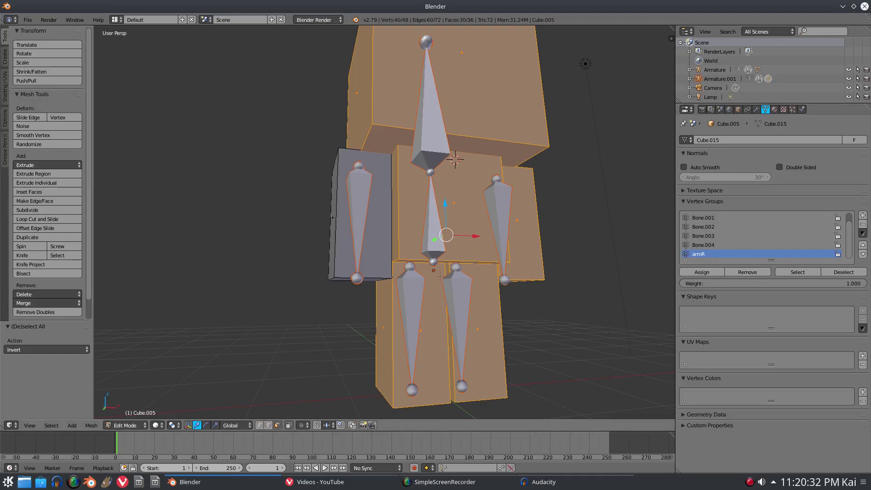
key(ctrl+i)
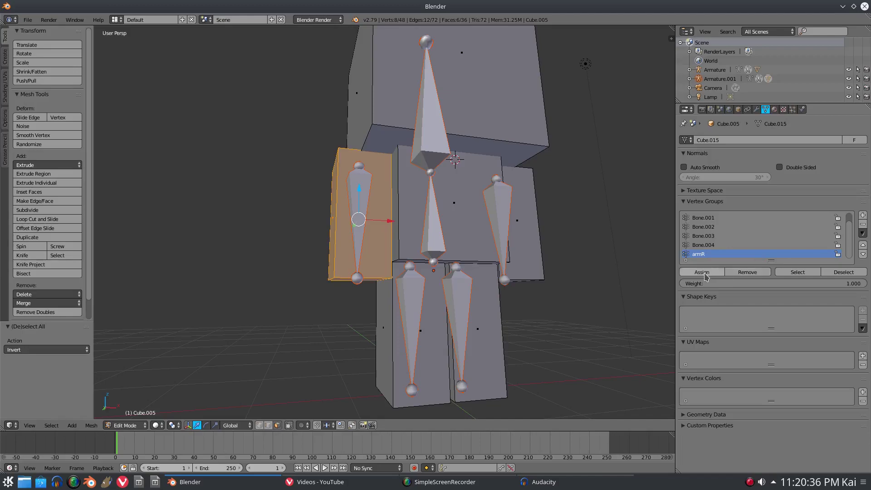
- Inspect the arm cube's weights in Weight Paint mode and try rotating the Bone.005 arm bone about the X axis
key(Tab)
mouse_move(457, 186)
middle_down()
mouse_move(467, 176)
mouse_move(541, 181)
middle_up()
mouse_move(409, 218)
middle_down()
mouse_move(464, 227)
mouse_move(459, 253)
mouse_move(317, 270)
mouse_move(457, 265)
mouse_move(492, 299)
middle_up()
key(r)
key(x)
right_click(527, 165)
middle_drag(526, 168, 460, 259)
key(r)
key(x)
key(Escape)
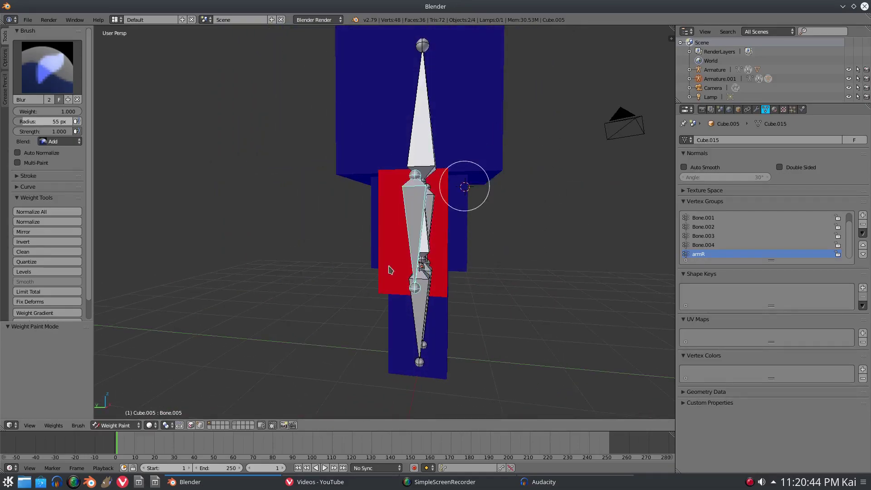
- Switch to Object Mode, select the armature in Pose Mode and test the Bone.005 arm bone's rotation about the X axis
click(109, 425)
click(105, 415)
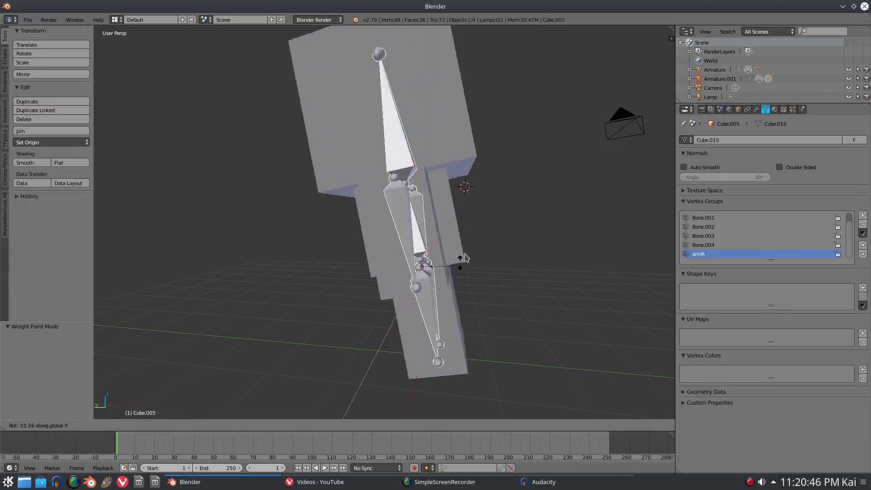
right_click(414, 242)
key(ctrl+Tab)
key(r)
key(x)
right_click(543, 175)
middle_drag(527, 171, 458, 179)
key(r)
key(x)
key(Escape)
key(r)
key(Escape)
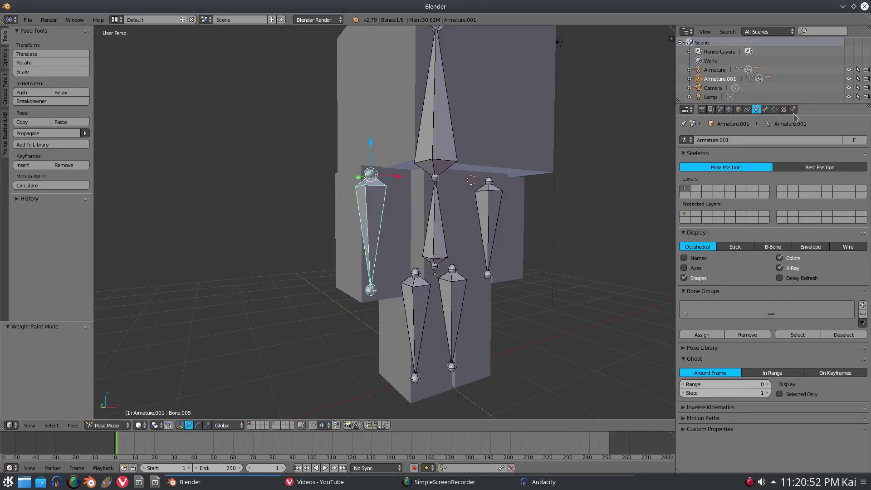
- Put the armature in Edit Mode and rename the Bone.005 arm bone to armR
click(775, 110)
click(766, 109)
click(775, 110)
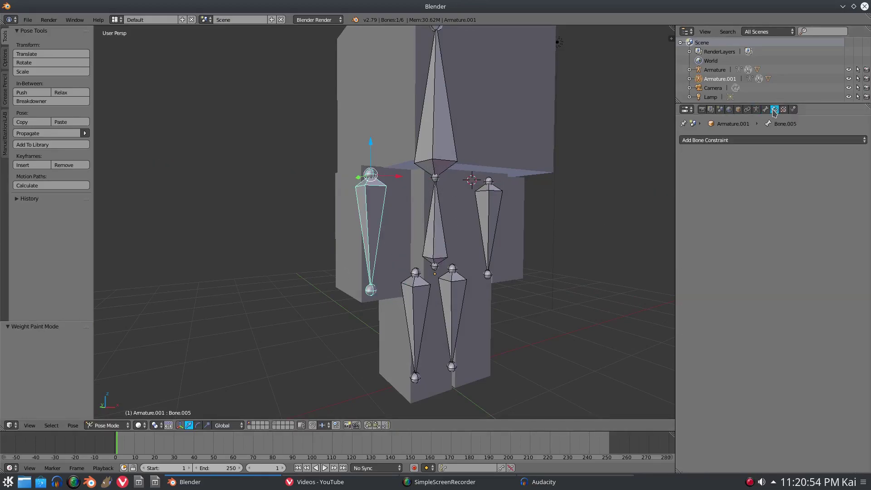
click(757, 109)
click(747, 110)
key(Tab)
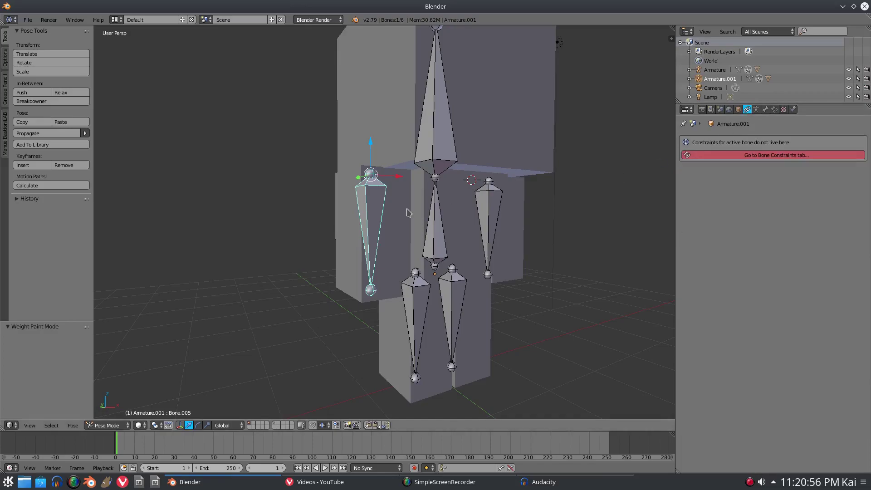
click(757, 109)
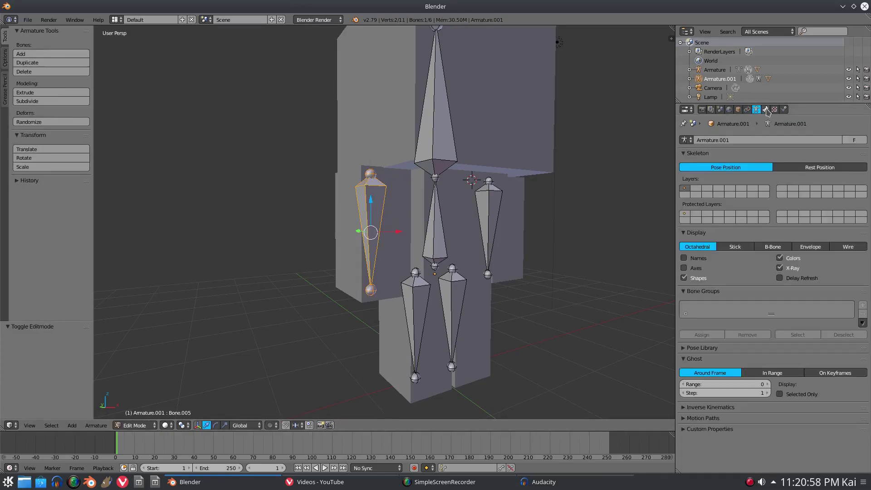
click(766, 110)
click(726, 140)
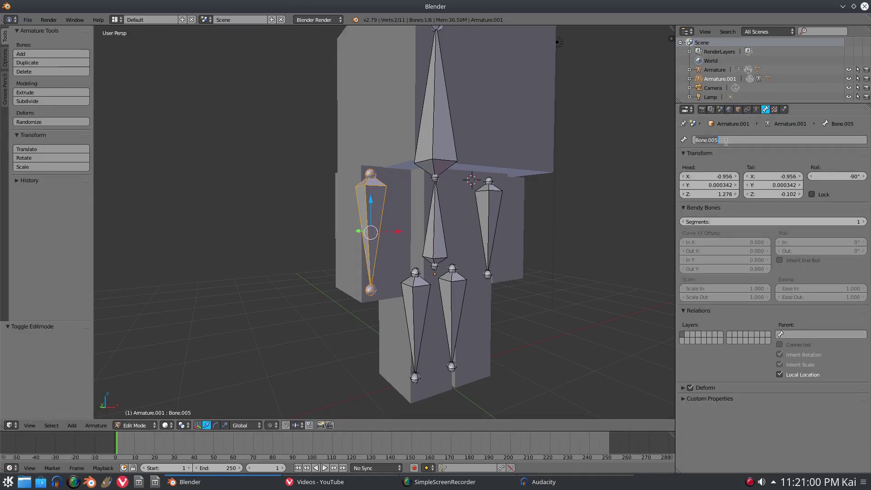
text(armR)
key(Return)
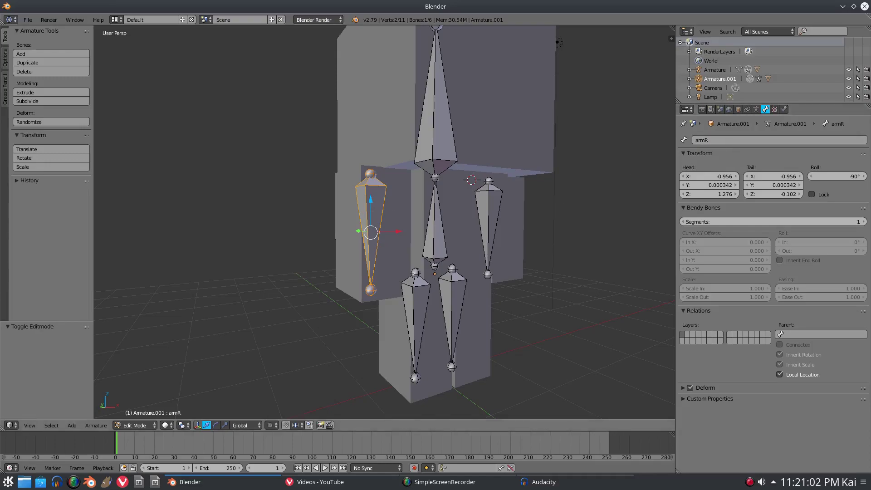
- Reopen the character mesh in Edit Mode and assign the arm cube to the armR vertex group at weight 1.000
key(Tab)
right_click(338, 200)
key(Tab)
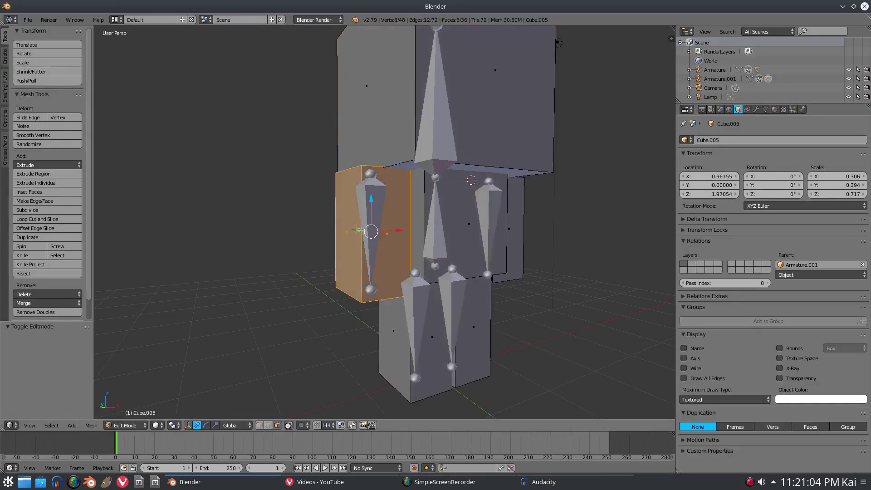
scroll(398, 231, up, 1)
middle_drag(423, 233, 442, 234)
click(766, 109)
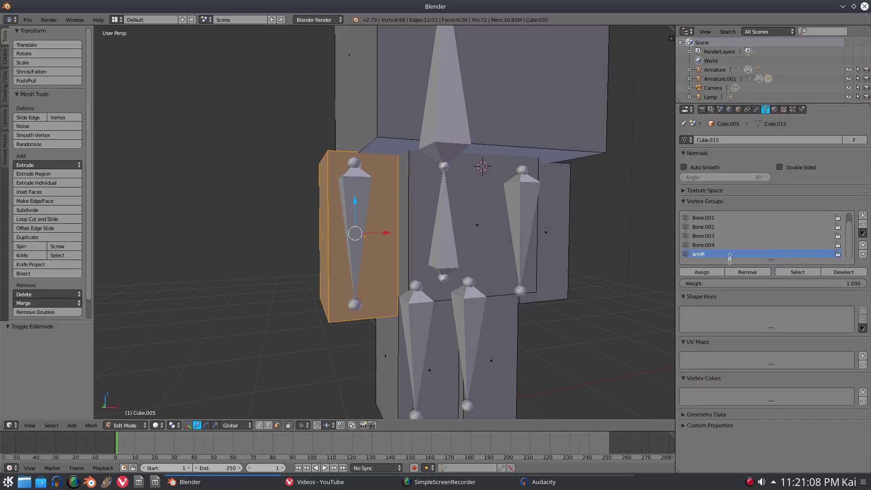
middle_drag(612, 253, 648, 253)
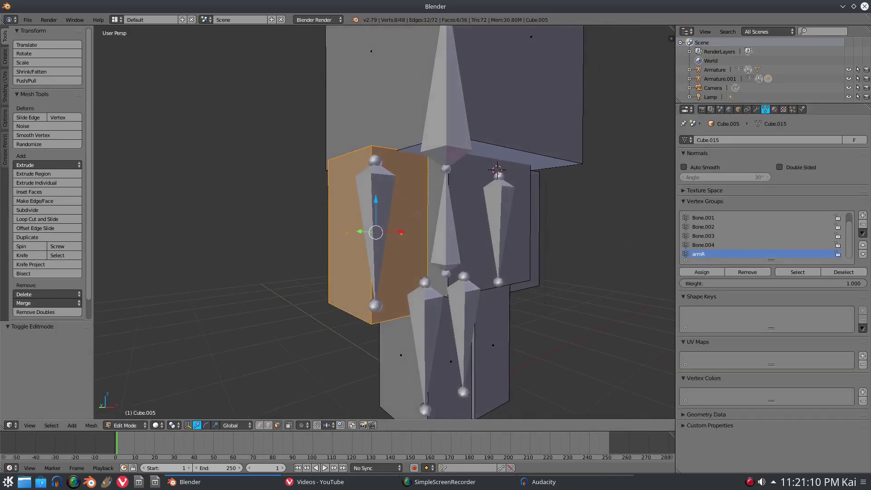
click(711, 274)
- Test rotating the armR bone in Pose Mode, both freely and about the X axis, and reselect the mesh
key(Tab)
right_click(380, 241)
key(ctrl+Tab)
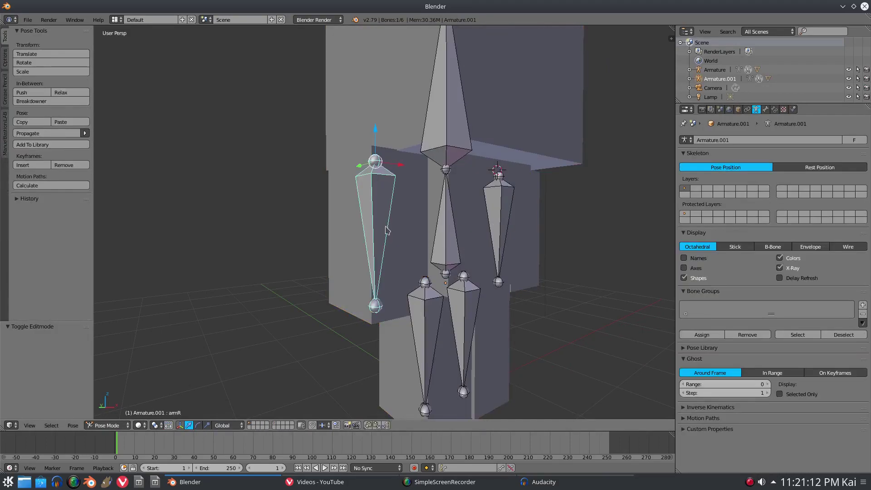
key(r)
right_click(336, 260)
middle_drag(336, 261, 311, 237)
key(r)
key(x)
right_click(332, 284)
right_click(380, 235)
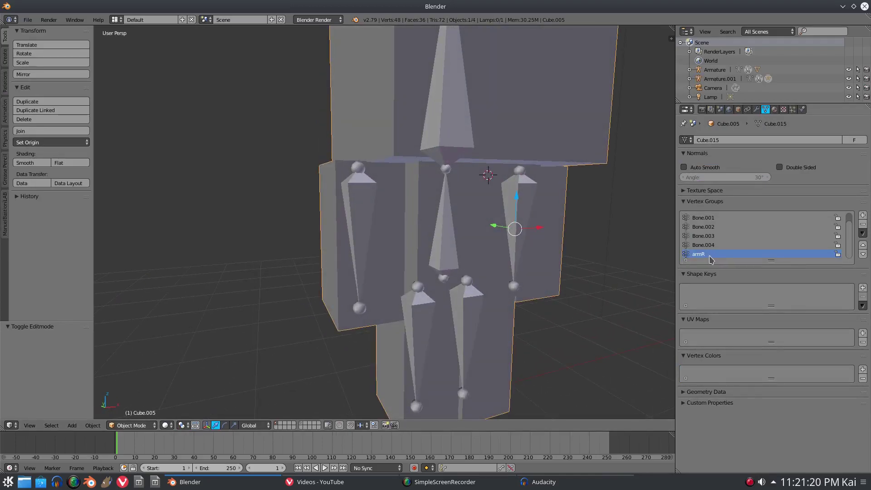
- Rename the Bone.004 bone as the other arm and name the two central bones torso and head
right_click(523, 218)
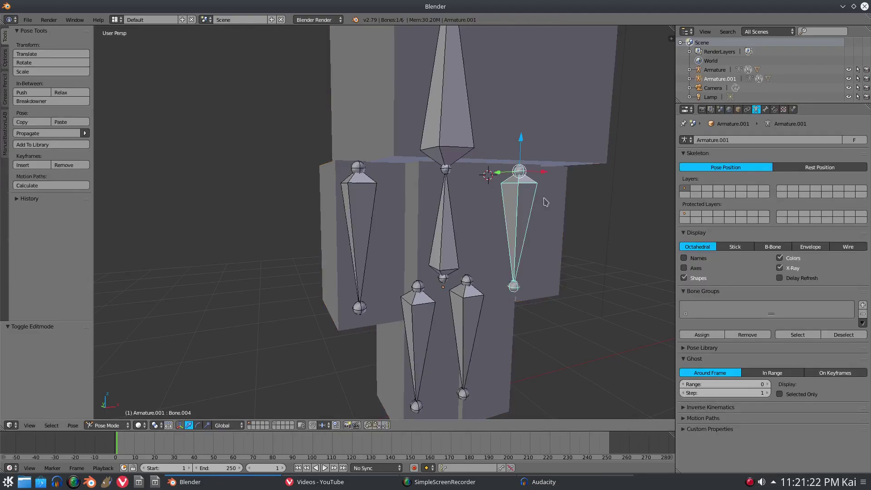
click(766, 109)
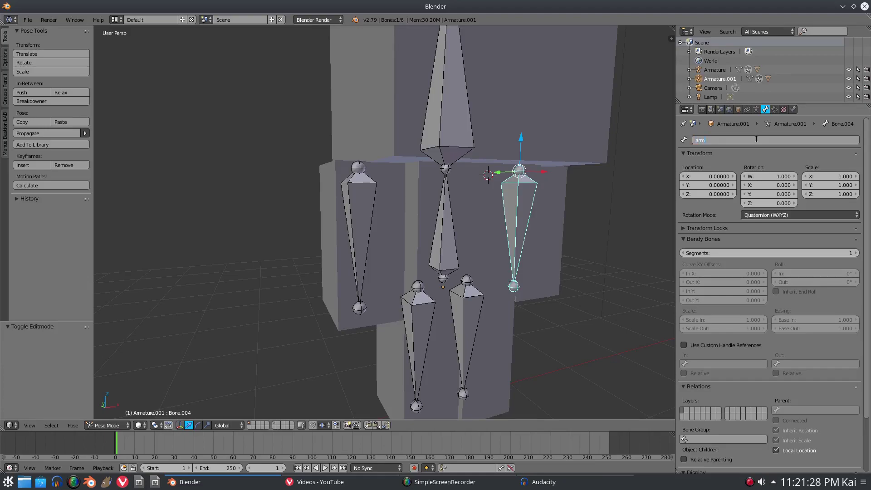
right_click(446, 246)
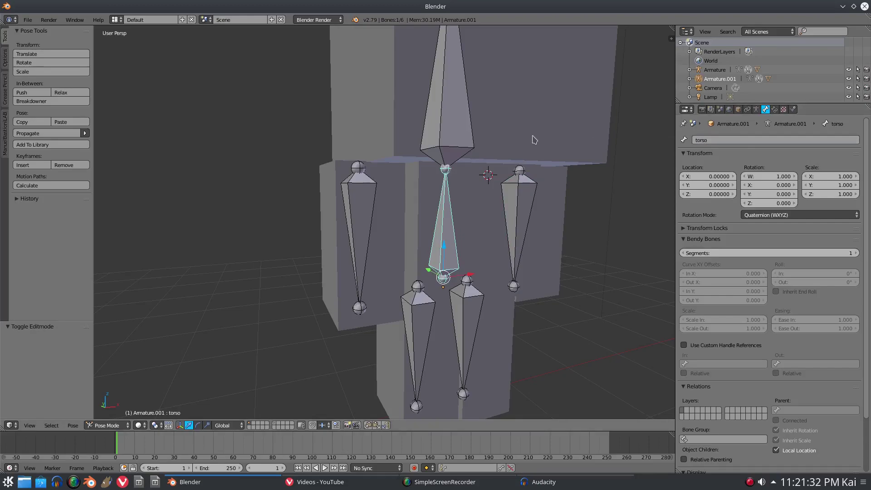
right_click(467, 136)
double_click(737, 142)
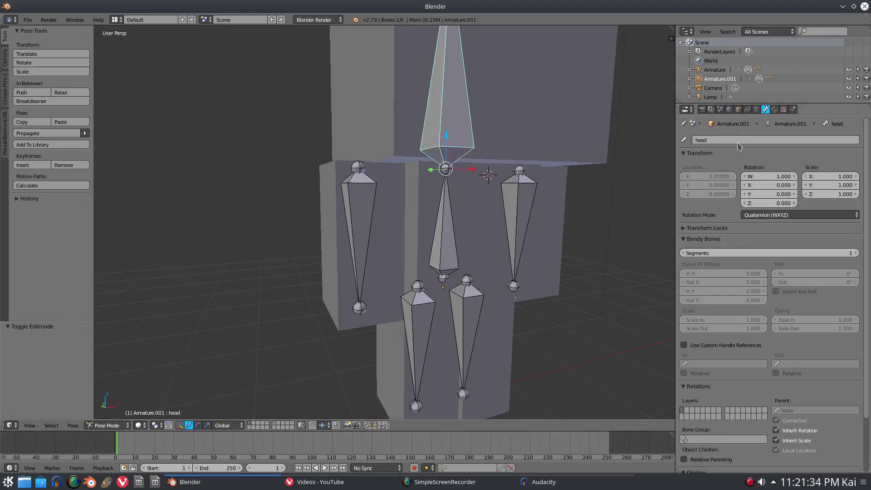
right_click(449, 269)
double_click(757, 137)
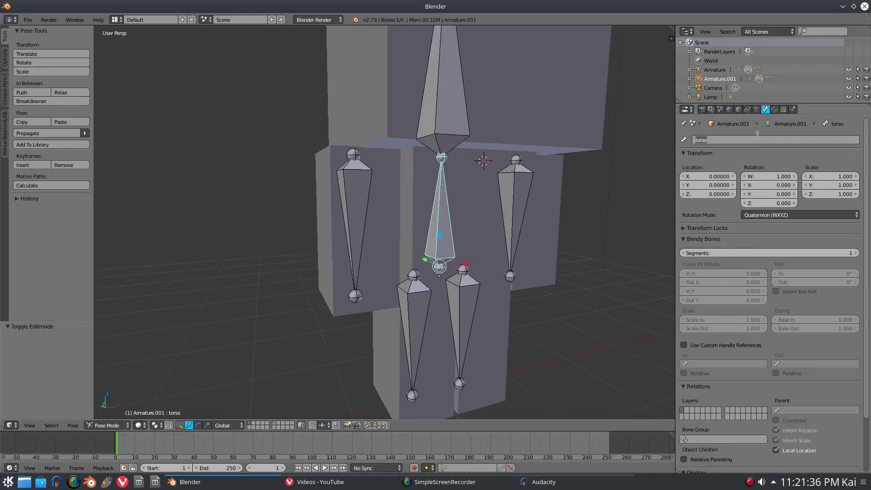
- Rename the Bone.002 and Bone.003 bones with names beginning with leg
right_click(415, 326)
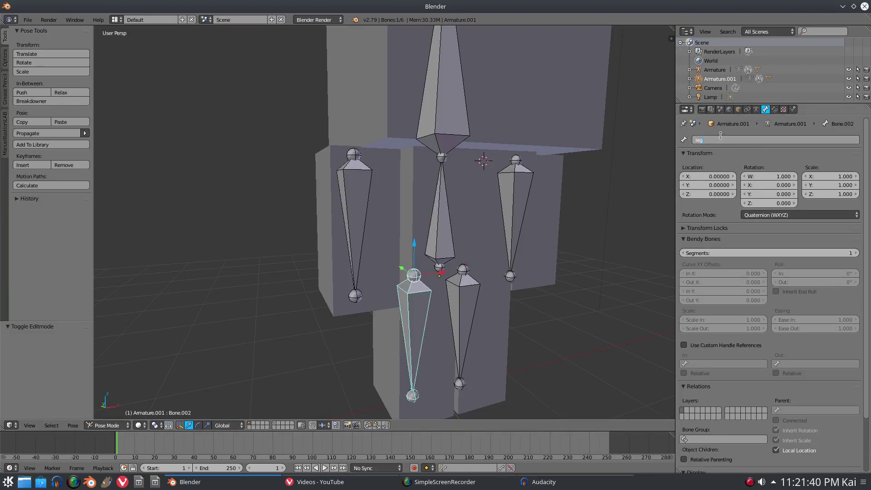
right_click(477, 289)
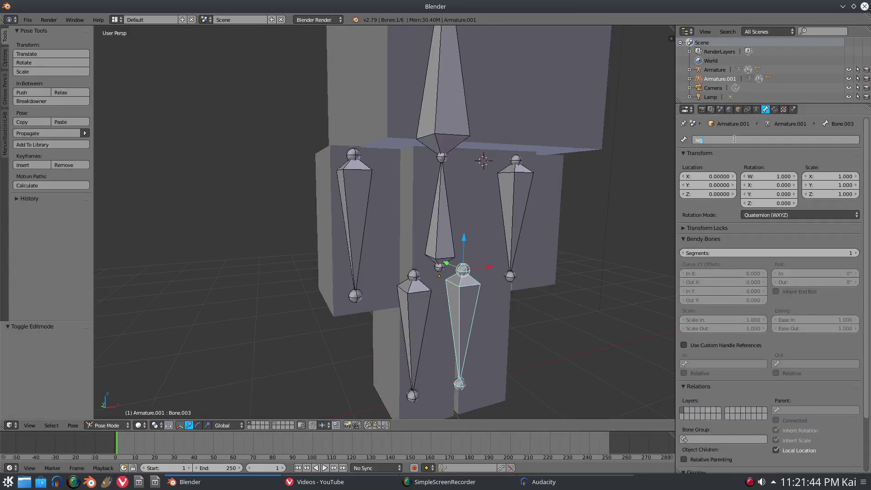
scroll(466, 341, down, 4)
scroll(436, 268, up, 3)
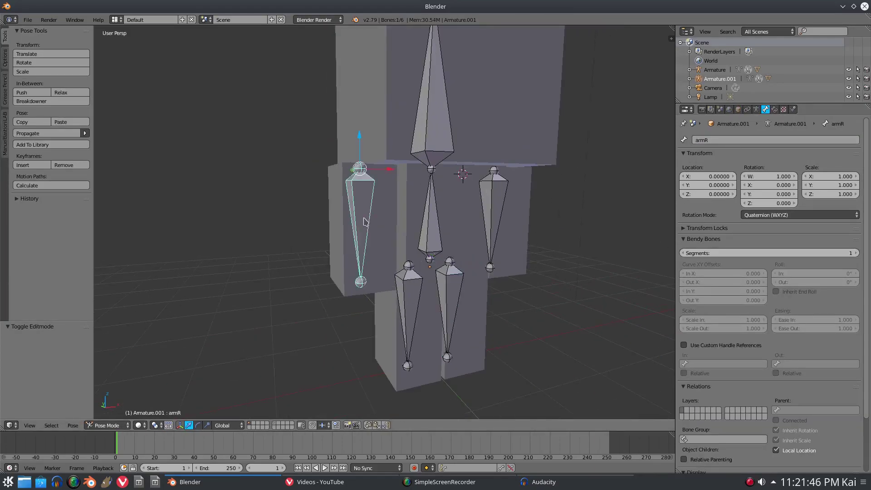
- Test rotating the armR bone in the renamed rig and select the character mesh
right_click(365, 220)
middle_drag(365, 220, 435, 229)
key(r)
right_click(417, 234)
key(r)
right_click(520, 289)
middle_drag(519, 289, 456, 261)
right_click(467, 261)
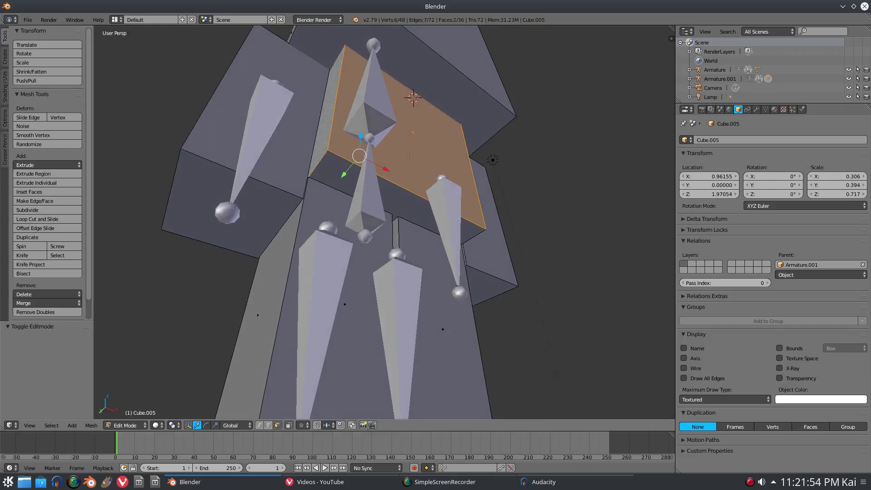
- Select the torso block's faces together with the head's underside face and show the mesh's vertex groups
shift+right_click(379, 193)
middle_drag(379, 193, 429, 252)
shift+right_click(400, 191)
middle_drag(452, 115, 544, 152)
scroll(456, 173, up, 6)
scroll(498, 95, up, 3)
shift+right_click(456, 141)
shift+right_click(428, 245)
scroll(428, 244, down, 2)
scroll(428, 245, down, 6)
middle_drag(428, 245, 603, 273)
middle_drag(434, 229, 547, 229)
click(748, 109)
click(766, 109)
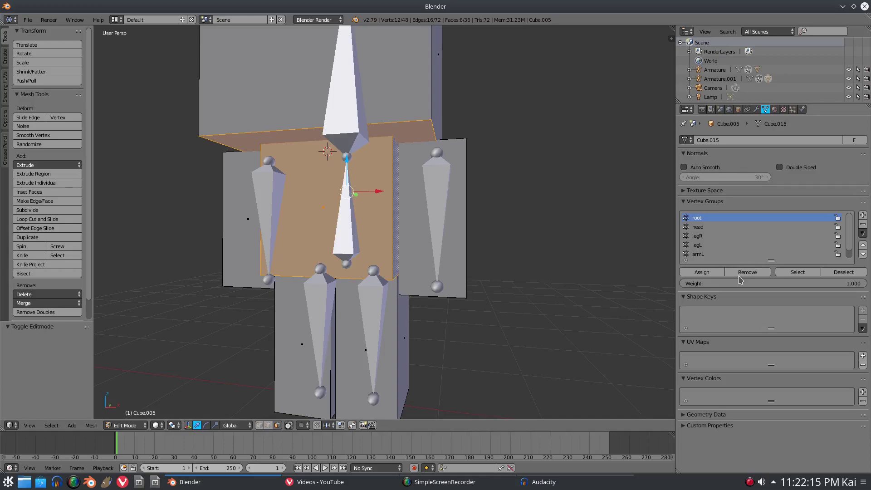
- Invert the face selection, add the head's underside face, and remove the selected faces from the root vertex group
key(ctrl+i)
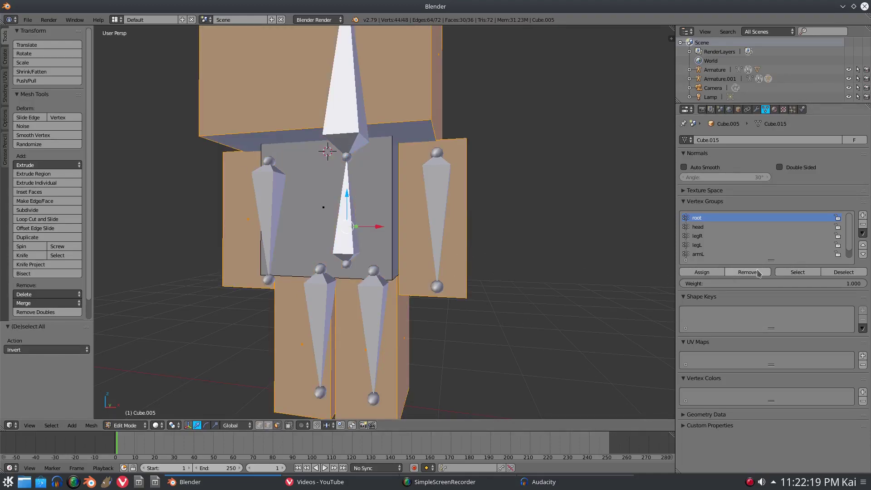
middle_drag(567, 276, 475, 191)
shift+right_click(470, 180)
middle_drag(426, 97, 409, 130)
scroll(436, 131, up, 5)
scroll(436, 131, up, 2)
scroll(436, 130, down, 6)
scroll(472, 181, down, 3)
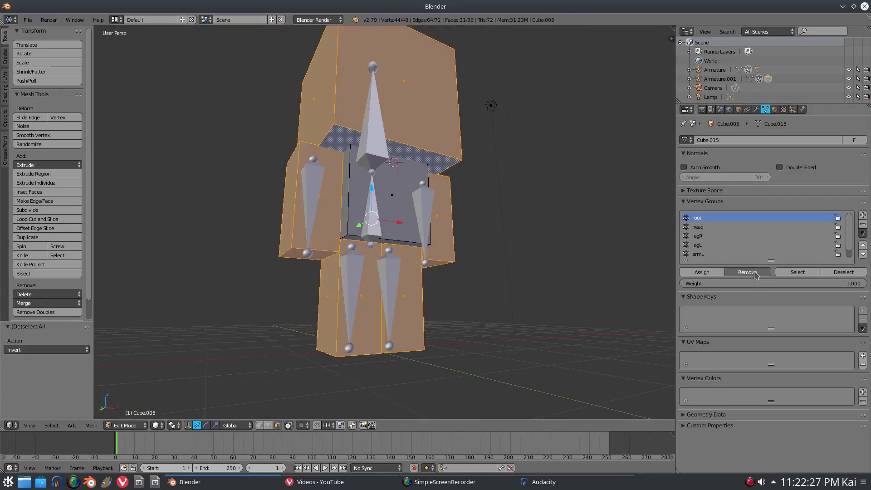
- Invert the selection back to the torso block's faces
key(ctrl+i)
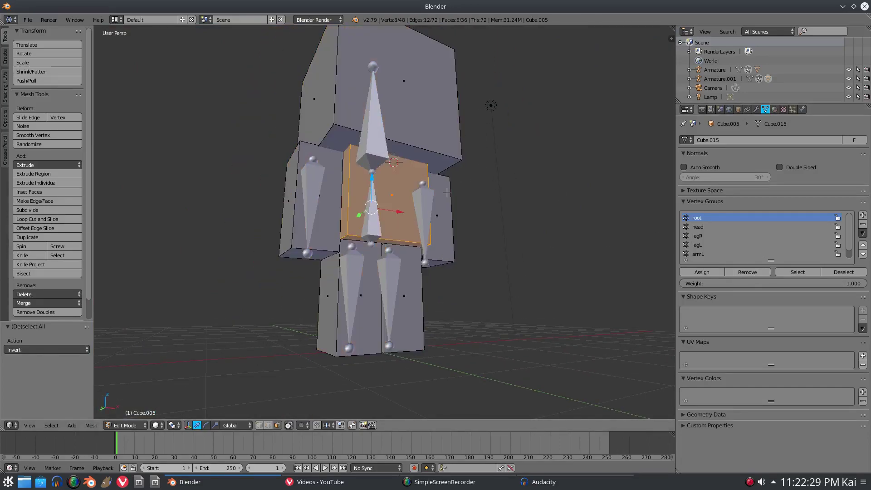
mouse_move(431, 148)
middle_down()
mouse_move(440, 232)
mouse_move(425, 149)
middle_up()
scroll(440, 232, up, 4)
scroll(439, 232, down, 2)
scroll(440, 232, down, 4)
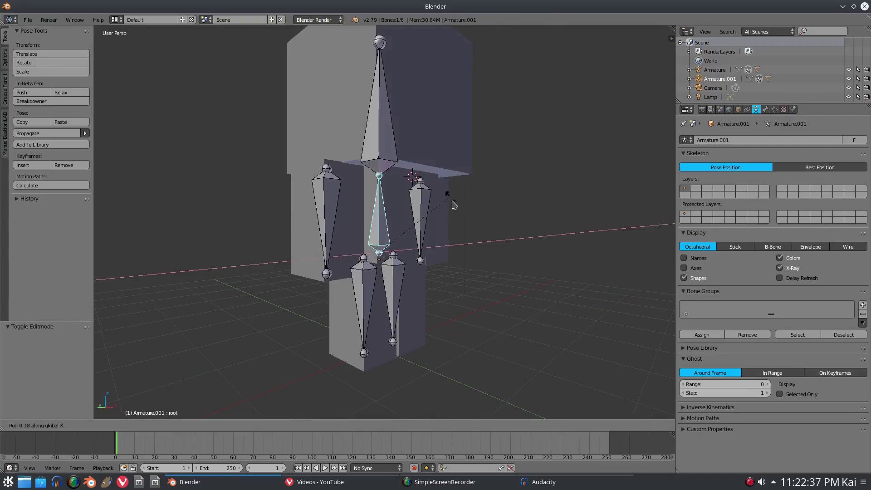
- Test rotating the root bone about the global X axis in Pose Mode
key(r)
key(x)
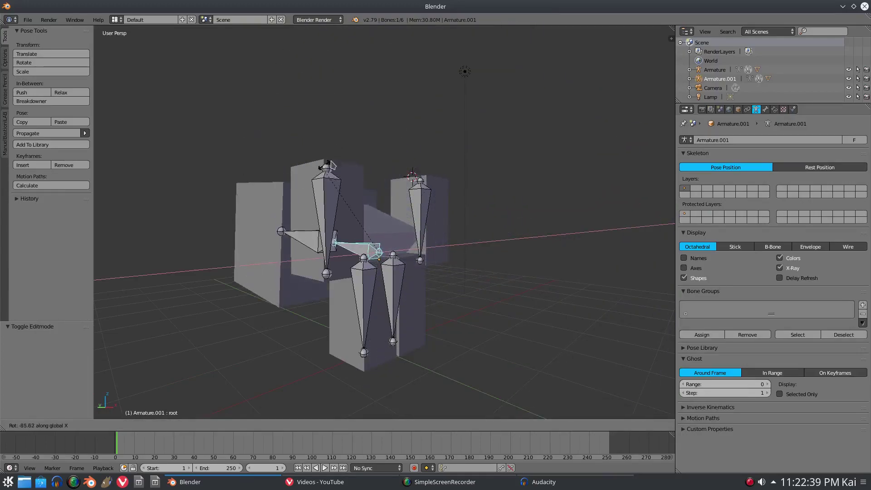
right_click(427, 202)
right_click(423, 202)
- Parent the arm bones to the root bone with Keep Offset in Edit Mode and return to Pose Mode
scroll(410, 195, up, 1)
key(Tab)
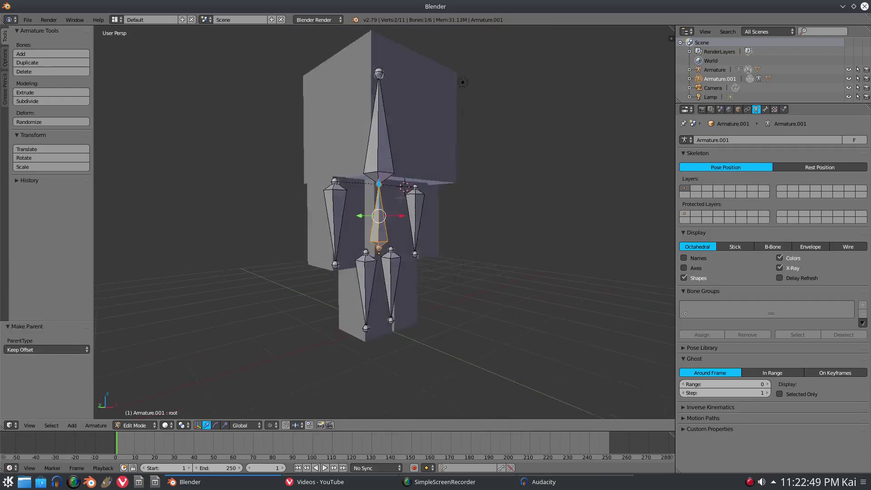
click(135, 425)
click(124, 395)
- Test rotating the root bone with its newly parented arm bones about the global X axis
key(r)
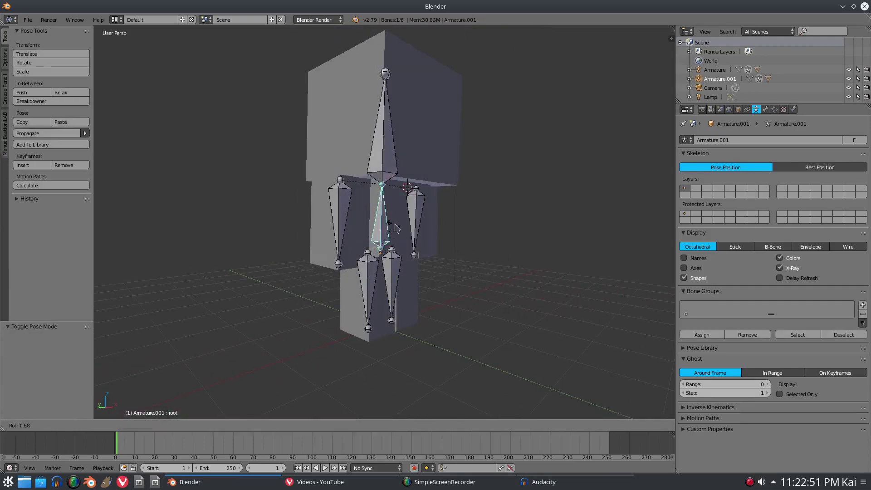
key(x)
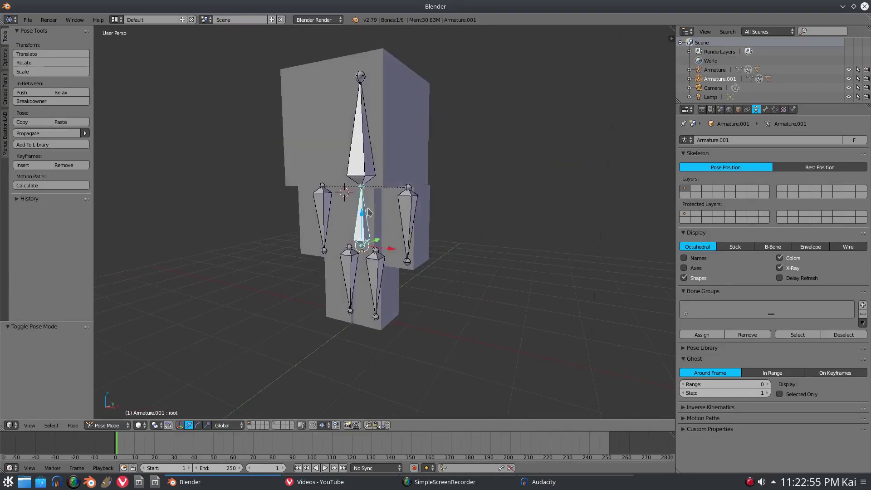
scroll(512, 210, up, 2)
middle_drag(514, 214, 496, 214)
key(r)
key(x)
right_click(451, 193)
- Test rotating the armL bone about the global X axis in Pose Mode
right_click(421, 197)
key(r)
key(x)
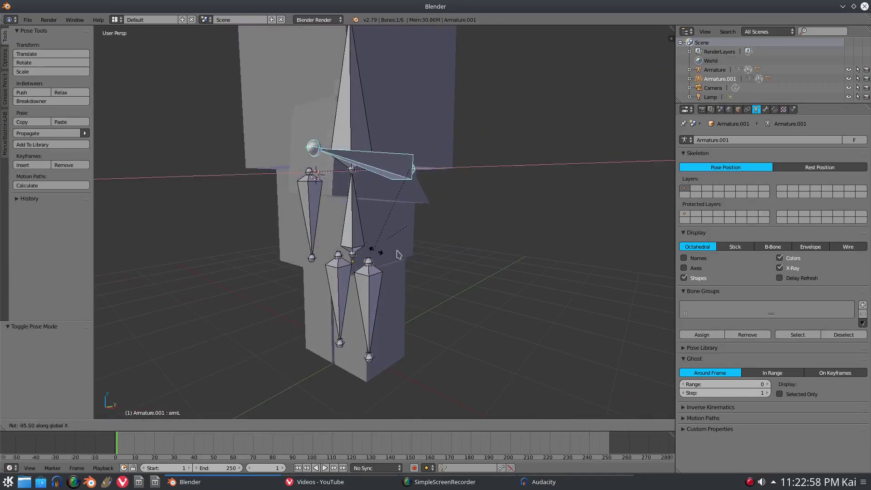
right_click(439, 173)
right_click(436, 180)
- Switch the character mesh to Weight Paint mode and look over the arm's weights
scroll(430, 185, up, 3)
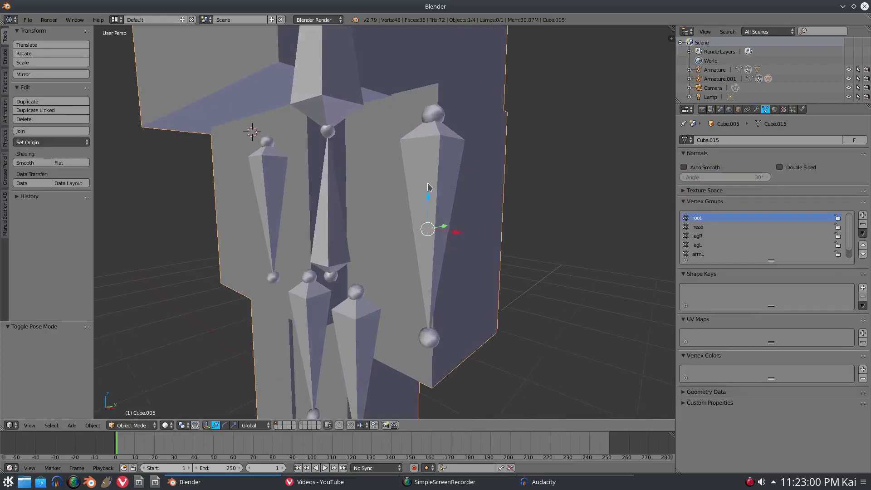
click(138, 425)
click(134, 375)
mouse_move(439, 132)
middle_down()
mouse_move(469, 148)
mouse_move(560, 163)
mouse_move(557, 144)
mouse_move(540, 138)
middle_up()
click(410, 100)
middle_drag(412, 98, 341, 132)
middle_drag(318, 165, 453, 190)
- Test rotating the armL bone in Weight Paint mode, both freely and about the X axis
key(r)
right_click(379, 239)
middle_drag(493, 220, 469, 253)
key(r)
key(x)
right_click(317, 212)
- Set the weight brush's blend mode to Subtract and test rotating the armL bone about the X axis
scroll(472, 265, up, 5)
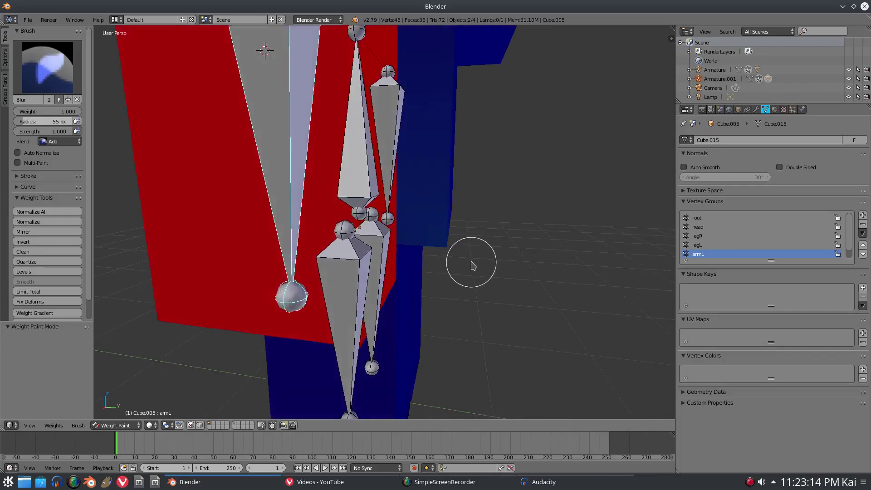
click(60, 142)
click(52, 119)
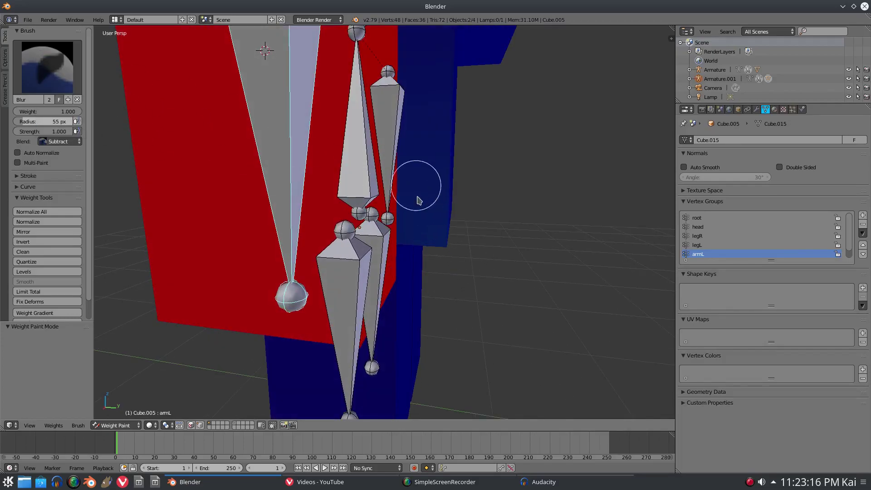
scroll(450, 254, down, 5)
key(r)
key(x)
right_click(399, 175)
- Test rotating the root bone about the X axis in Weight Paint mode and undo the rotation
middle_drag(389, 171, 447, 185)
right_click(347, 194)
key(r)
key(x)
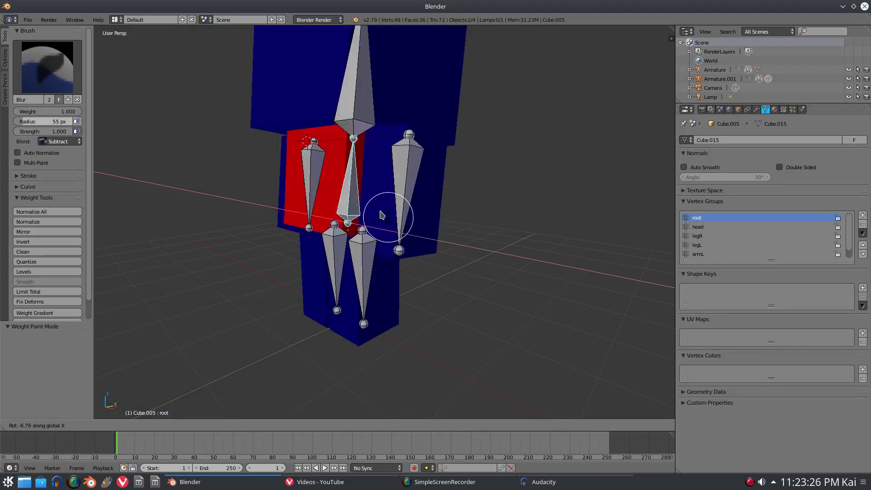
click(429, 211)
key(r)
key(x)
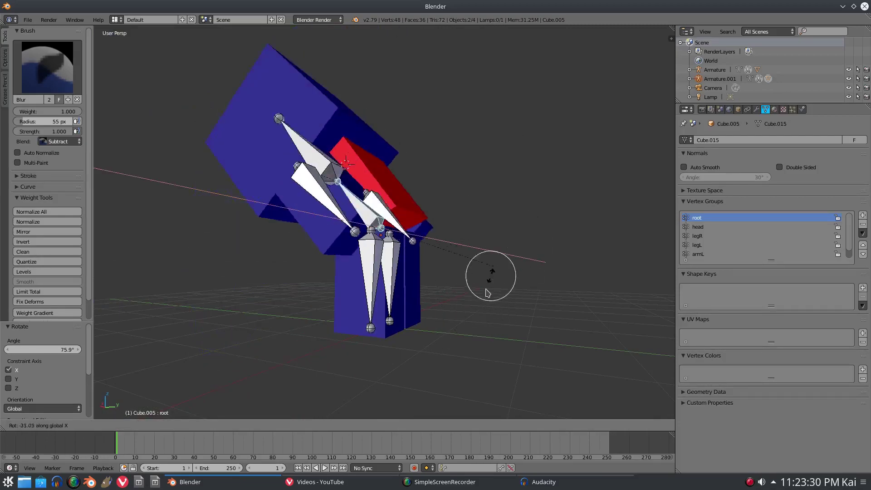
right_click(367, 273)
middle_drag(365, 271, 445, 272)
key(ctrl+z)
right_click(398, 231)
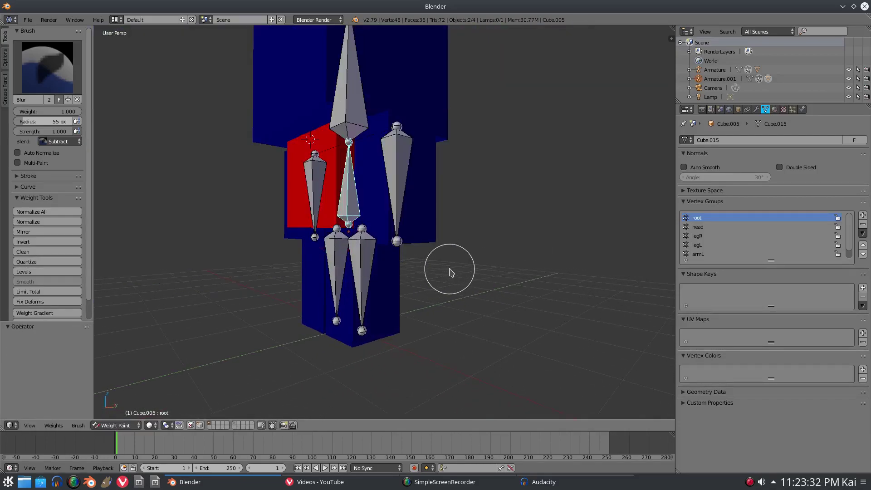
- Select the head bone and test rotating it about the X axis
middle_drag(377, 269, 432, 268)
scroll(431, 268, down, 3)
middle_drag(383, 212, 495, 223)
right_click(413, 186)
key(r)
key(x)
right_click(477, 227)
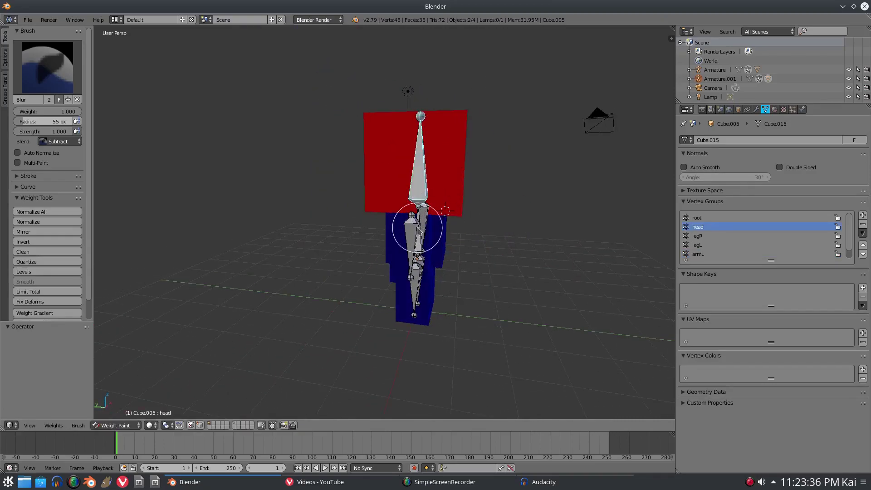
- Select the armR bone and test rotating it about the X axis twice
right_click(412, 239)
key(r)
key(x)
right_click(472, 254)
key(r)
key(x)
right_click(488, 273)
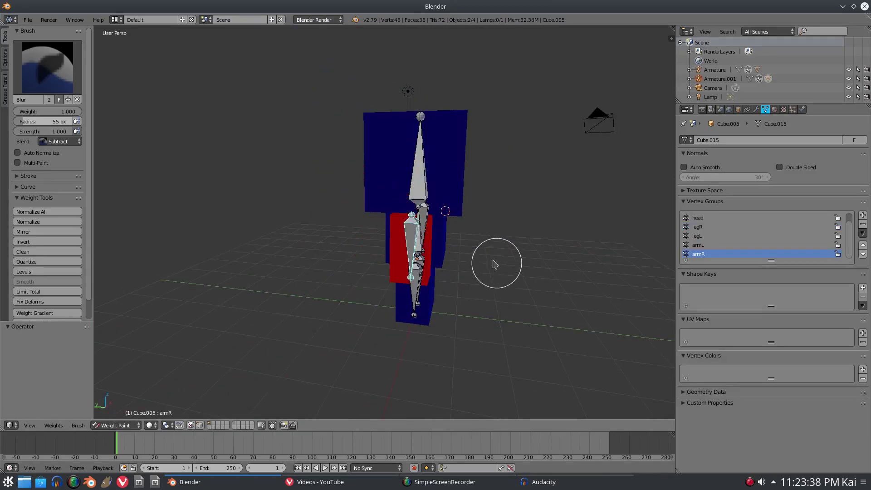
- Test rotating the armL bone about the X axis from the character's other side
middle_drag(497, 266, 363, 260)
key(r)
key(x)
right_click(457, 256)
middle_drag(431, 262, 447, 260)
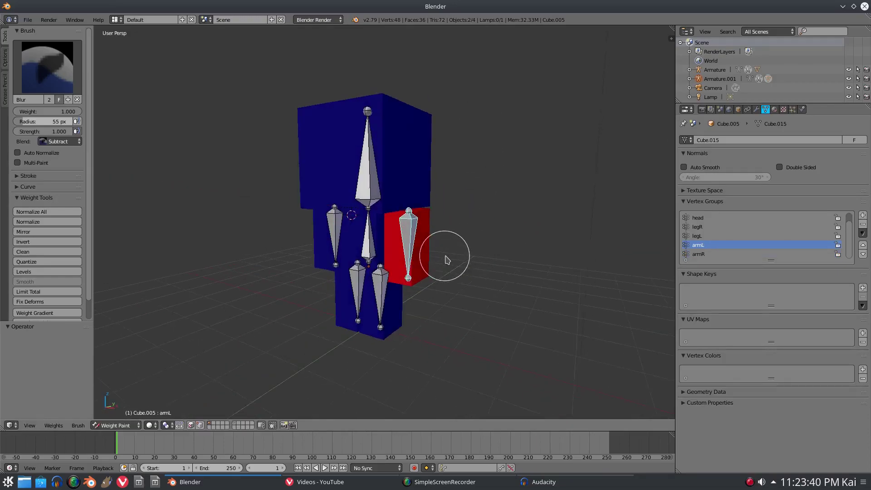
- Return the character mesh from Weight Paint mode to Object Mode
click(118, 424)
click(125, 414)
scroll(363, 303, down, 2)
mouse_move(363, 303)
middle_down()
mouse_move(412, 303)
mouse_move(451, 280)
mouse_move(353, 314)
mouse_move(484, 251)
mouse_move(490, 272)
mouse_move(493, 205)
middle_up()
scroll(413, 267, up, 3)
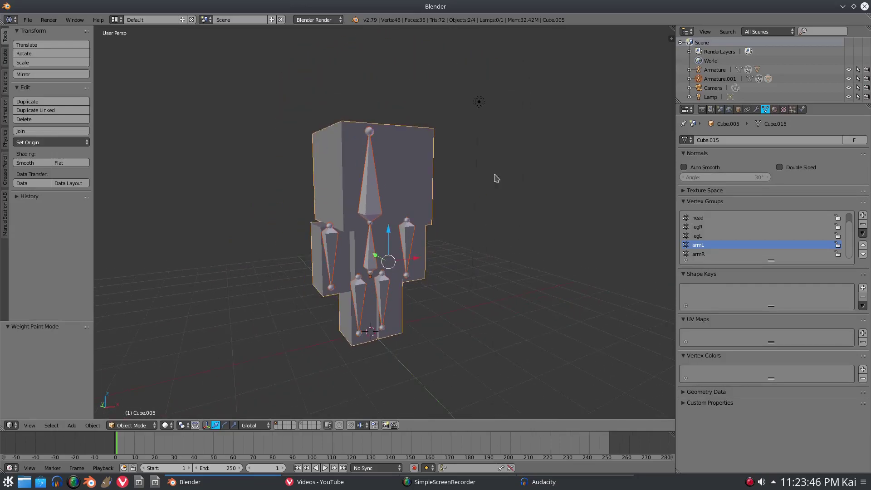
- Select the lamp and move it to a new position in the scene
right_click(483, 99)
middle_drag(483, 99, 415, 141)
scroll(415, 140, down, 5)
key(g)
click(494, 221)
middle_drag(365, 207, 443, 183)
scroll(451, 168, up, 5)
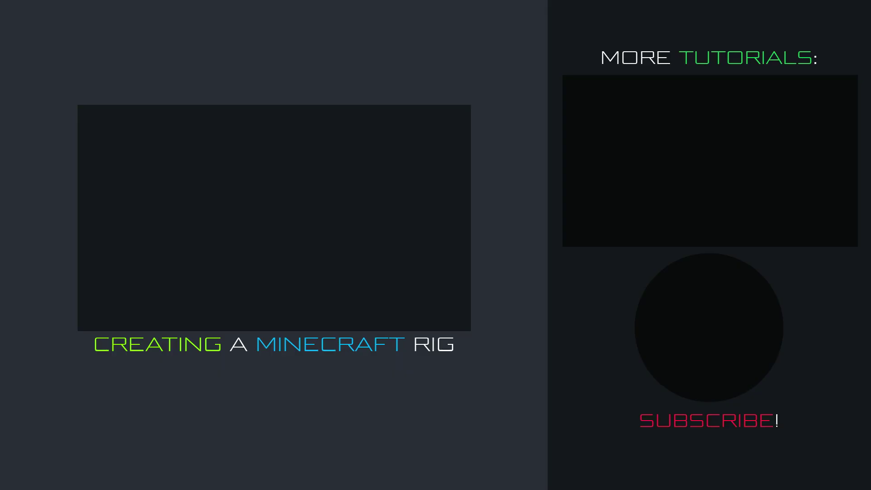